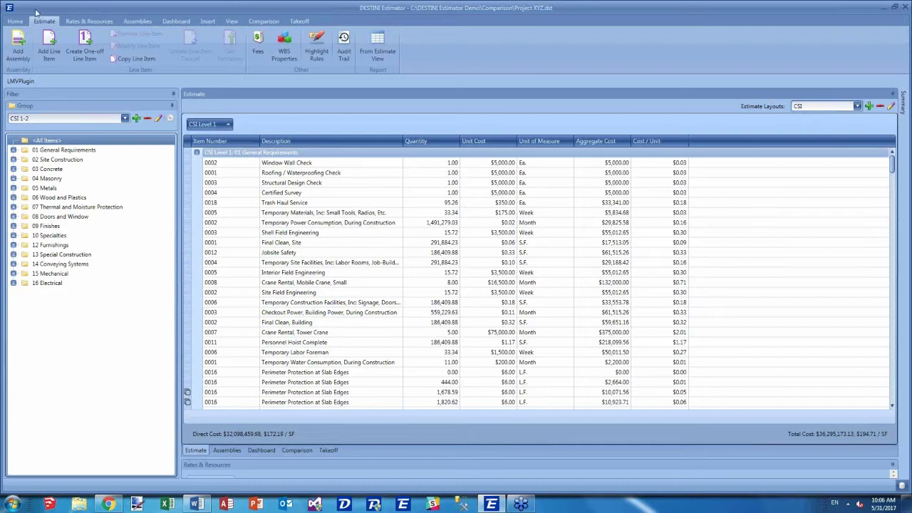
- Switch the takeoff prompts for line item quantity and assembly quantities on and back off in the preferences
left_click(15, 22)
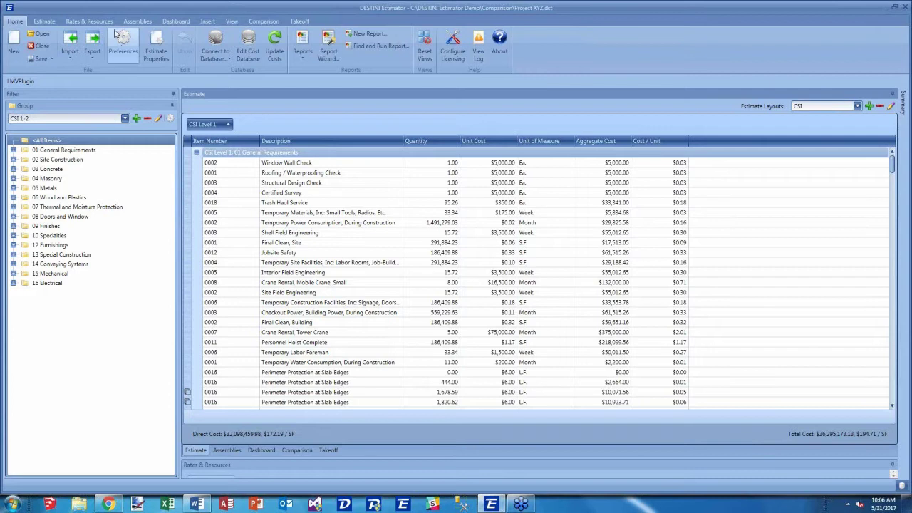
left_click(120, 39)
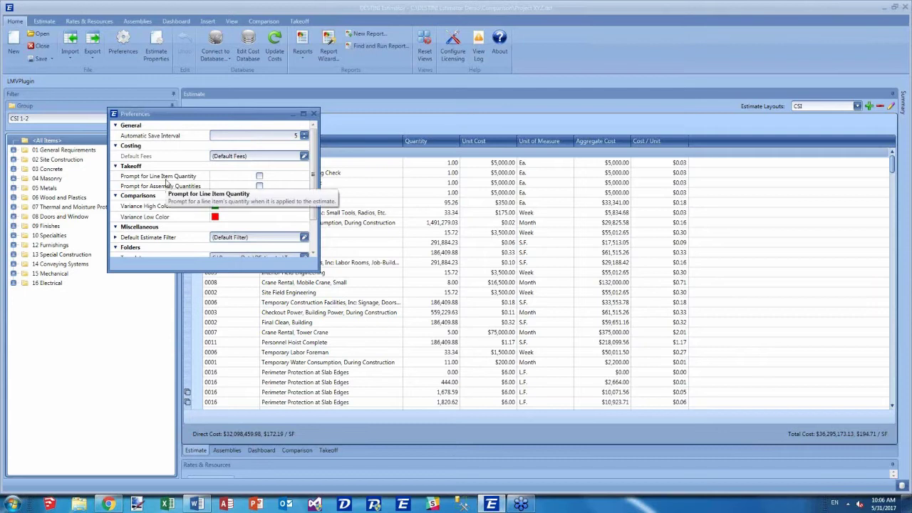
left_click(259, 176)
left_click(260, 187)
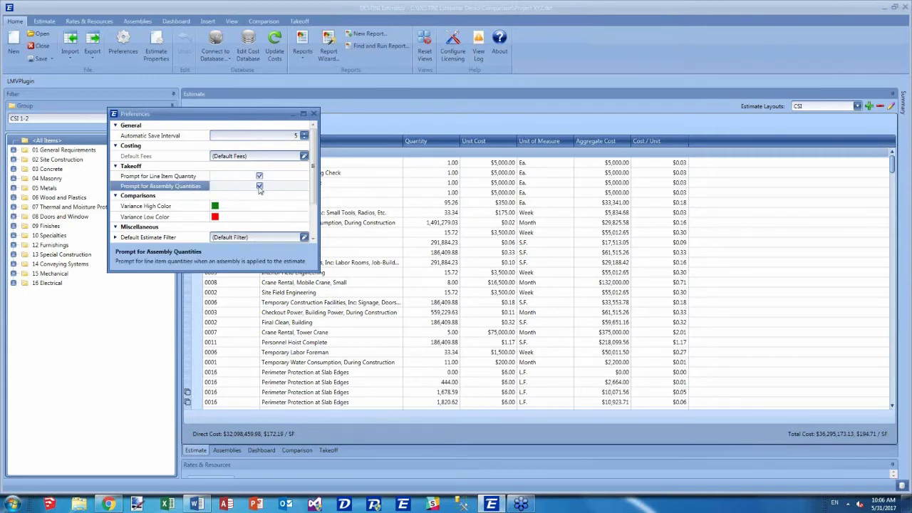
left_click(259, 177)
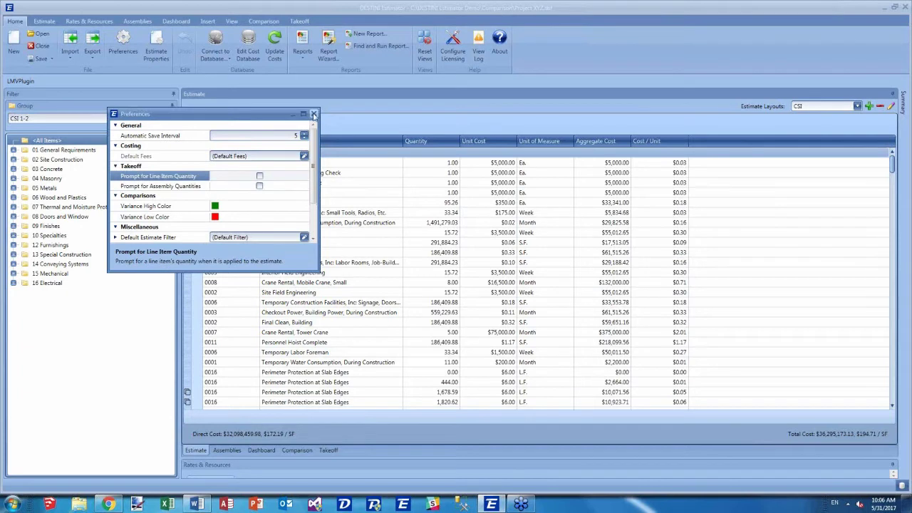
left_click(314, 113)
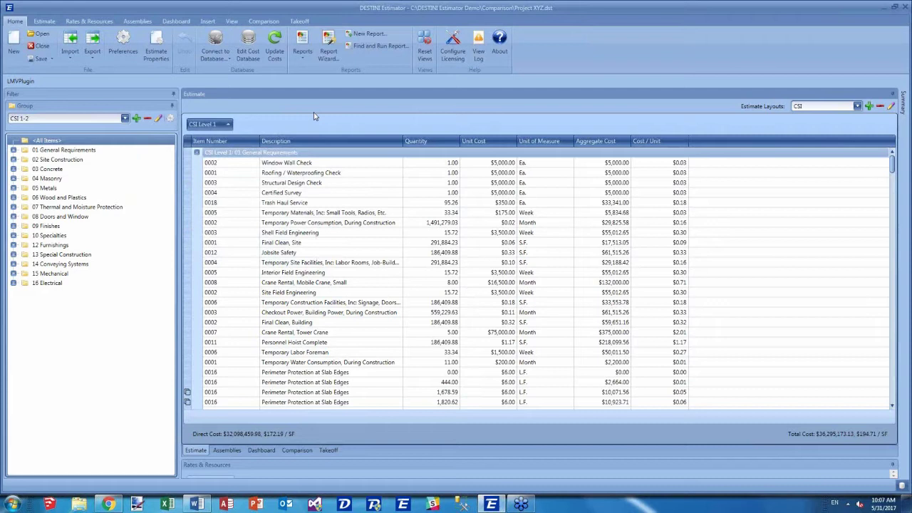
- Stage the four architectural precast line items, 0001 to 0004, from 03400 Precast Concrete for adding to the estimate
left_click(45, 21)
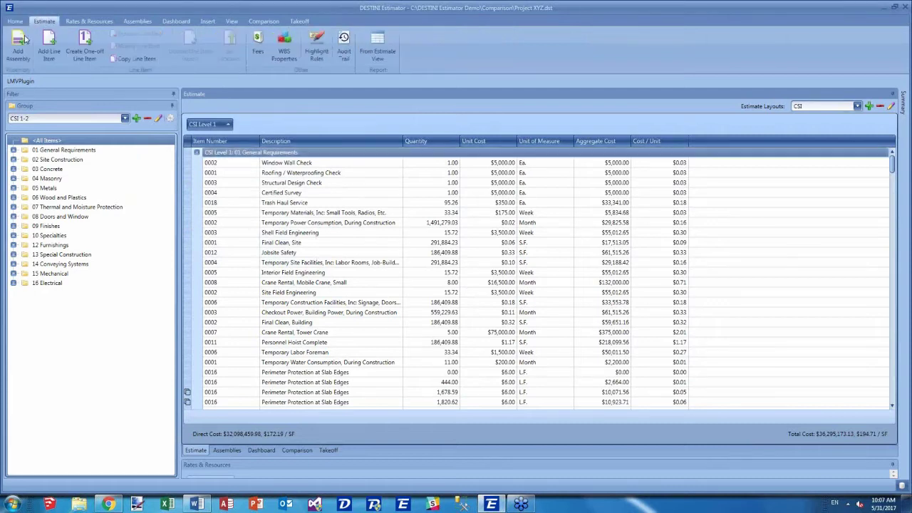
left_click(50, 47)
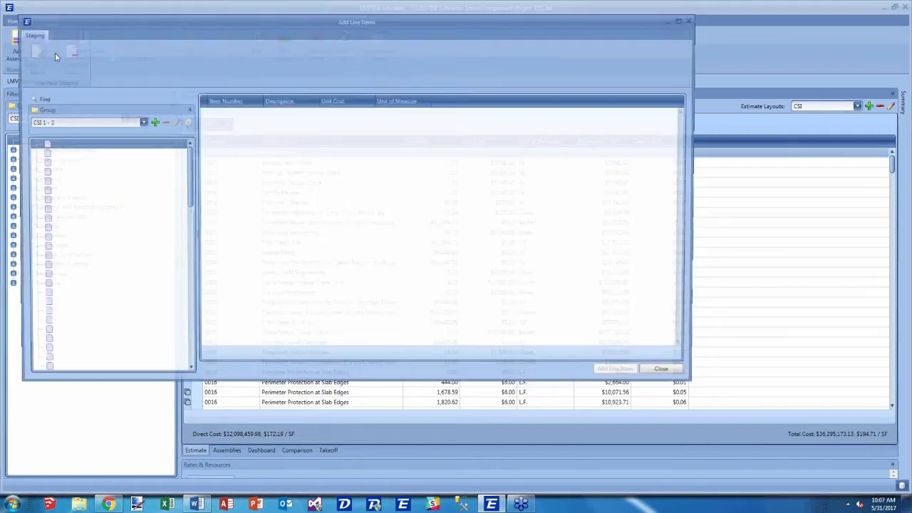
left_click_drag(123, 20, 230, 13)
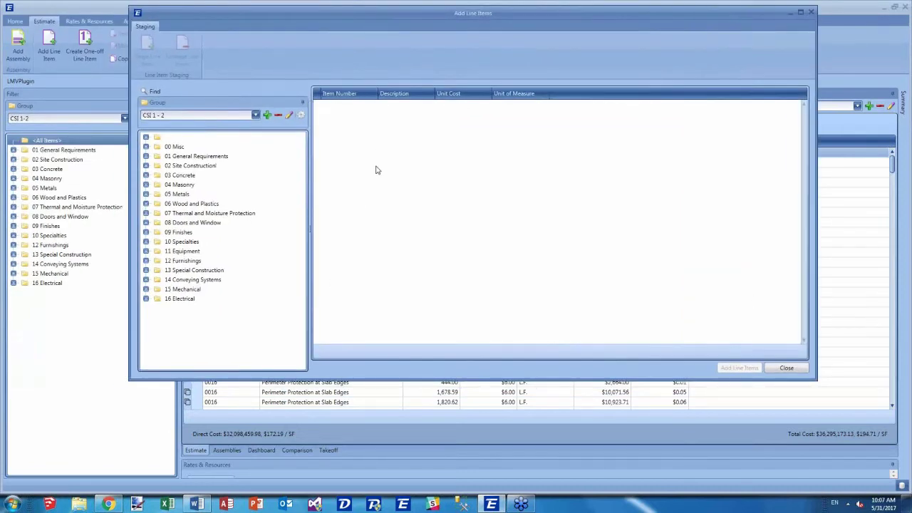
left_click(146, 175)
left_click(158, 204)
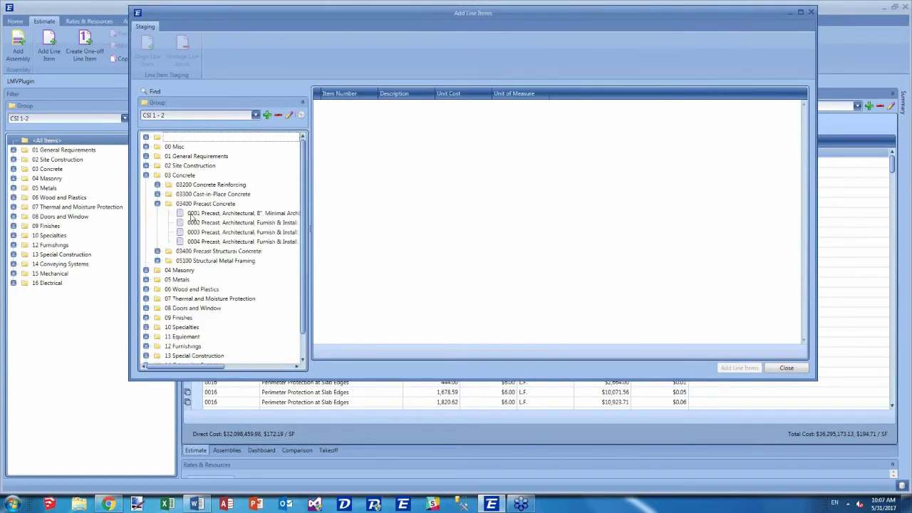
left_click(202, 214)
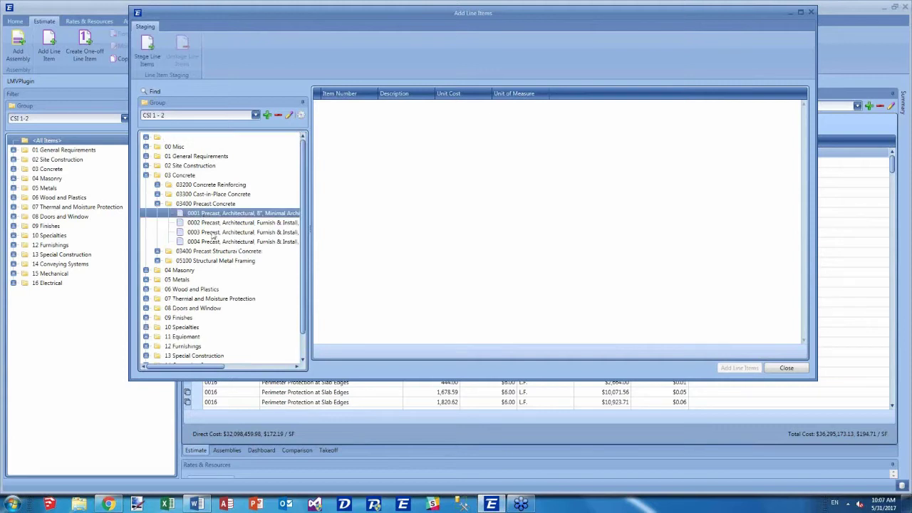
left_click(214, 242, "shift")
left_click(148, 51)
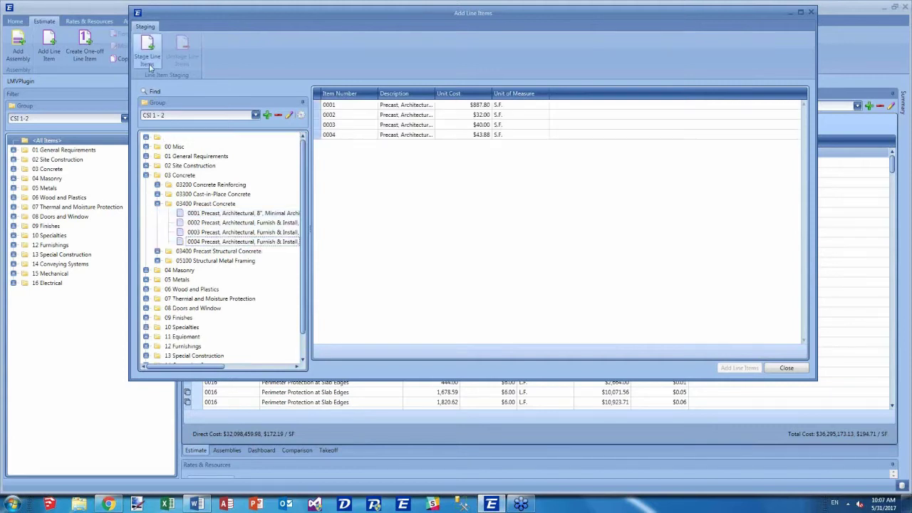
- Stage the 03300 Cast-in-Place Concrete line items from the first one through 0007 Column, CIP, Round, 18"
left_click(157, 195)
left_click(242, 206)
scroll(239, 250, "down", 6)
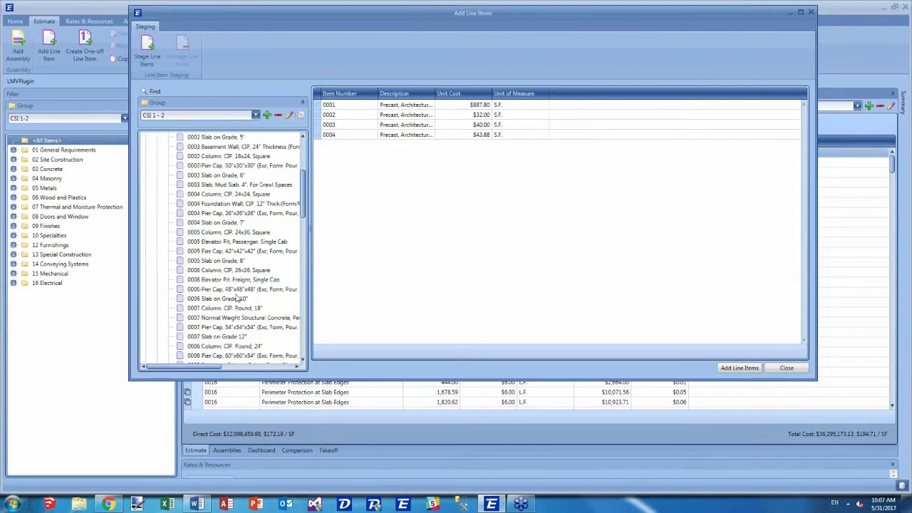
left_click(240, 280, "shift")
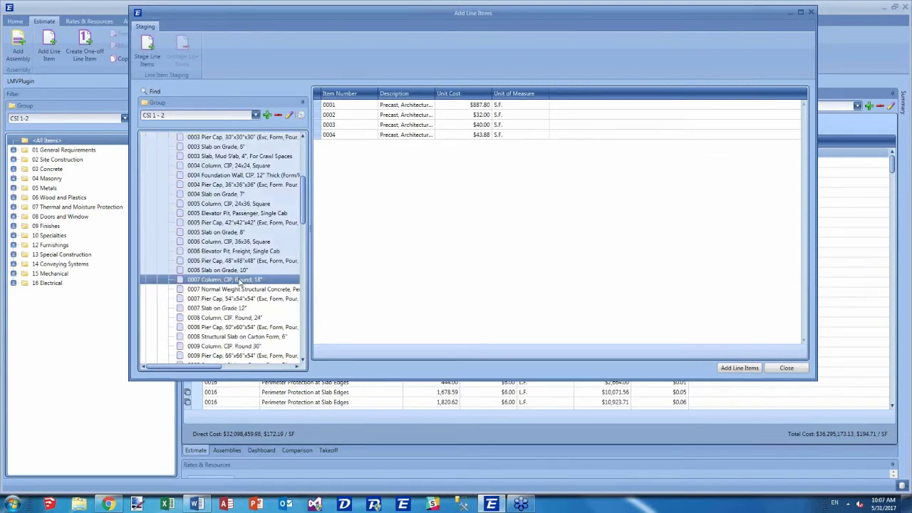
left_click(151, 52)
- Widen the staged list's Description column, sort by it, and unstage the square CIP columns from 18x18 through 24x36
left_click_drag(435, 93, 557, 86)
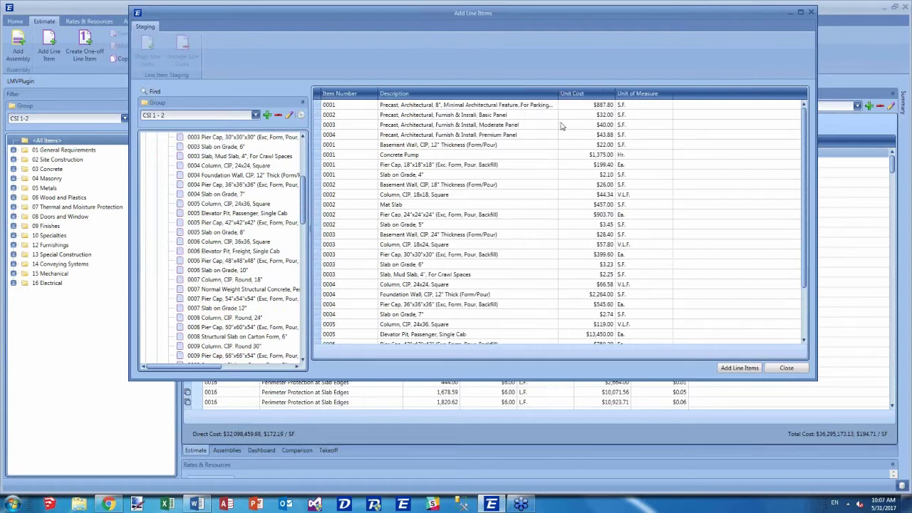
left_click(399, 93)
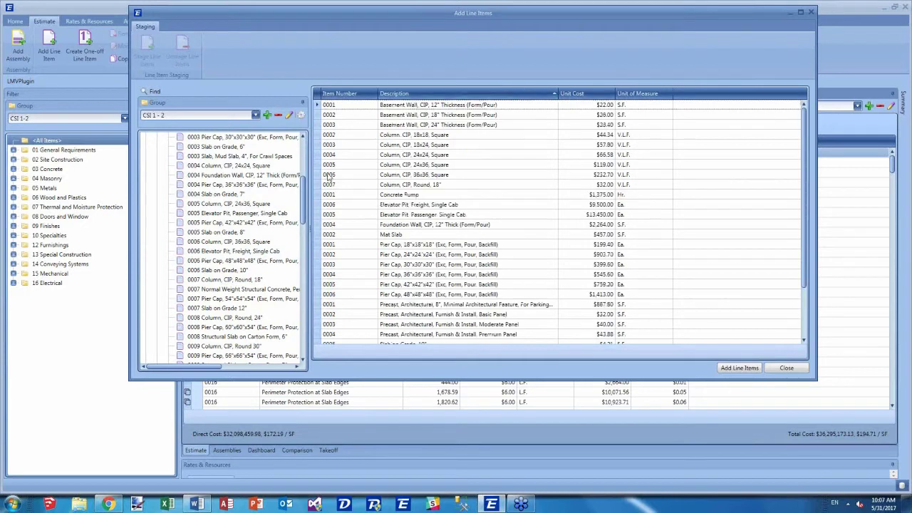
left_click_drag(318, 135, 322, 171)
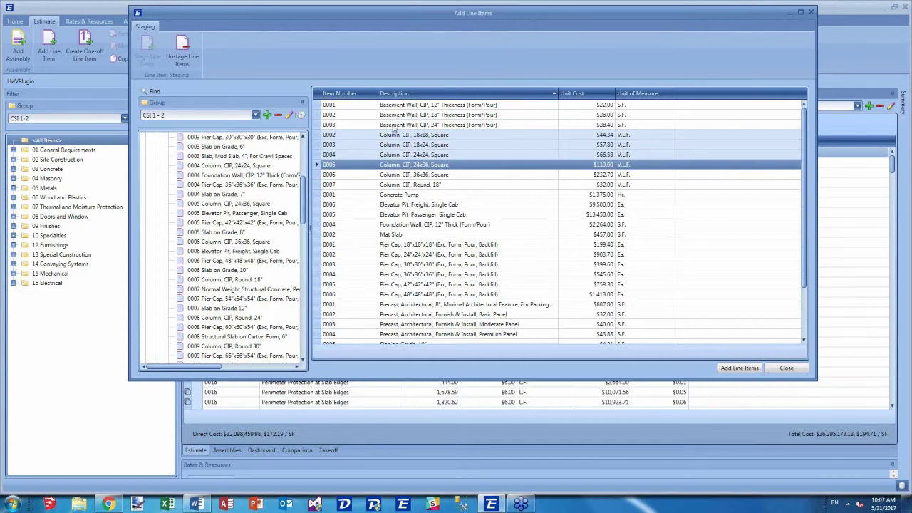
left_click(191, 57)
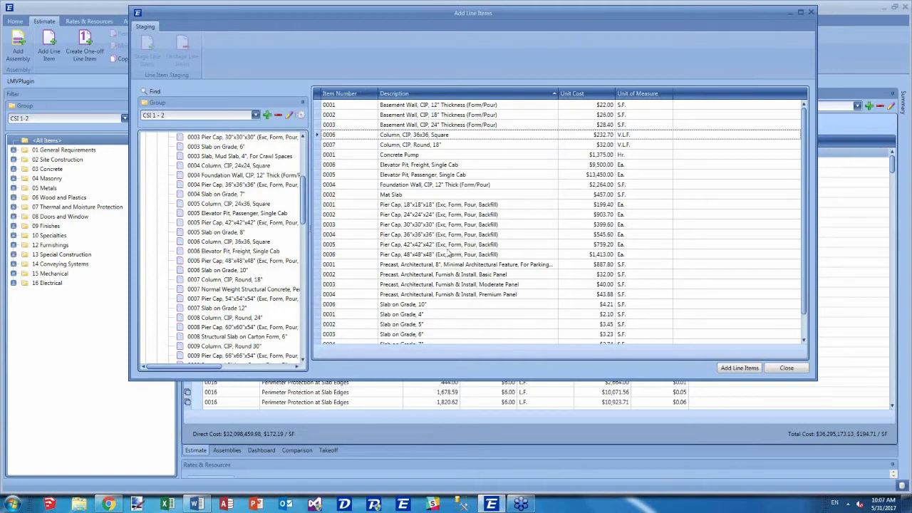
- Add the staged line items to the estimate with the WBS System property set to Building1
left_click(727, 368)
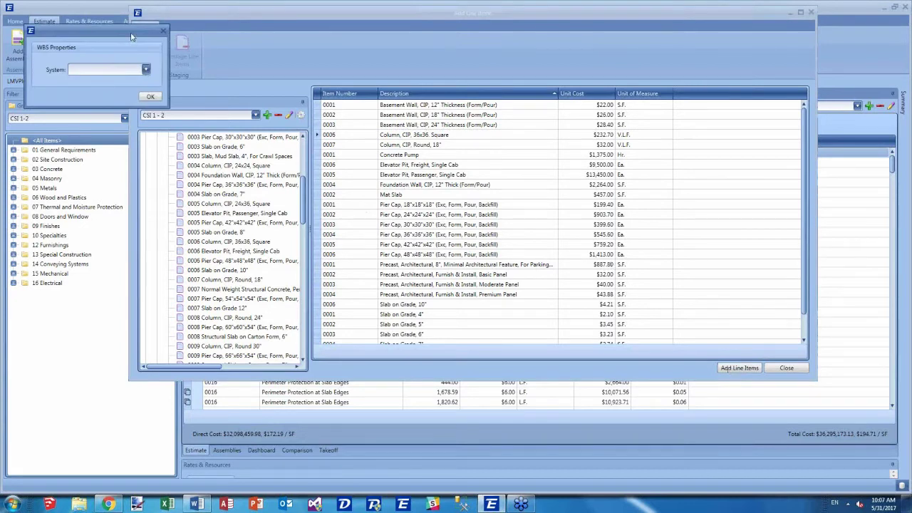
left_click_drag(133, 38, 650, 68)
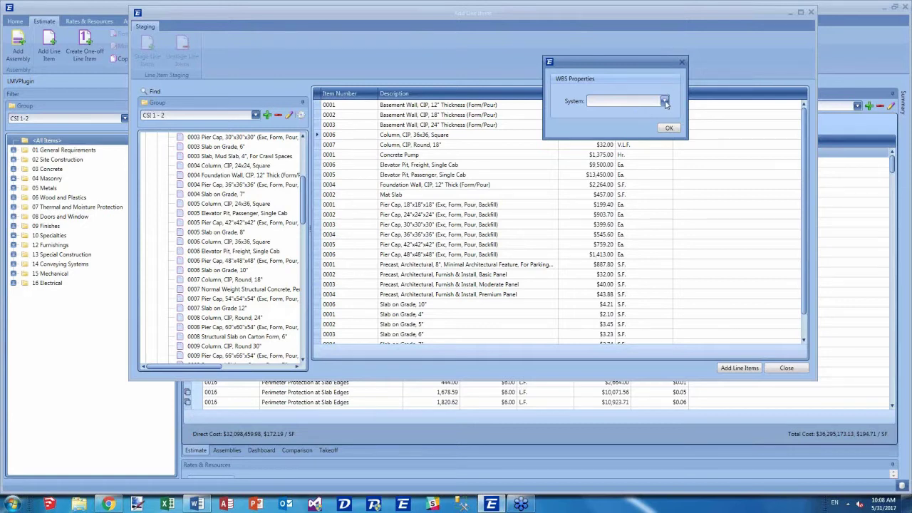
left_click(664, 101)
key("Down")
left_click(670, 128)
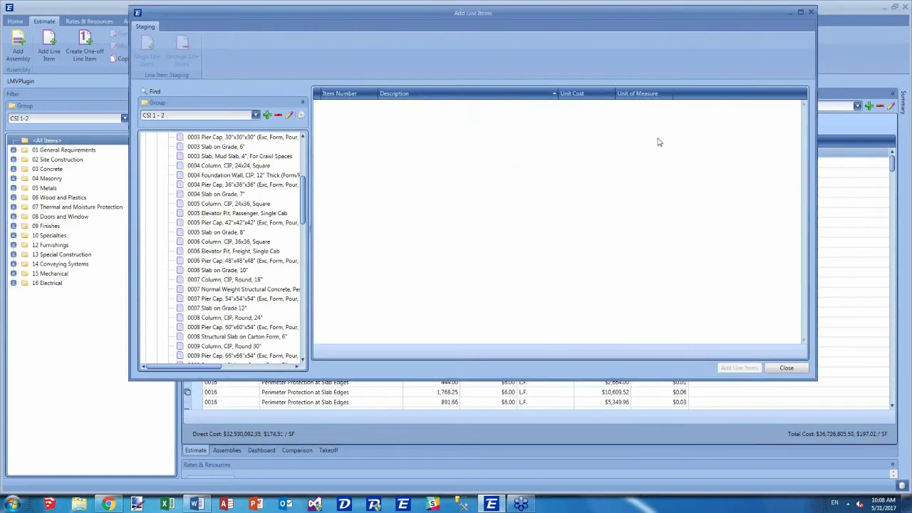
scroll(220, 201, "up", 1)
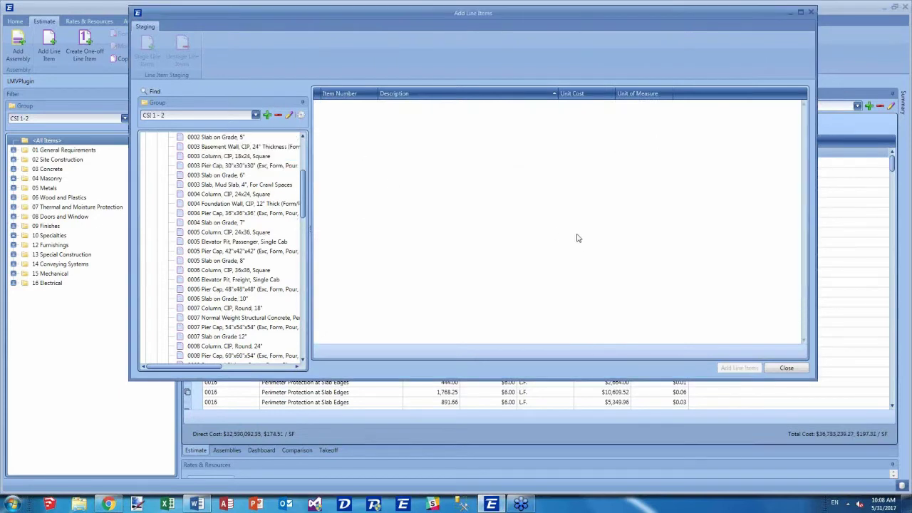
left_click(779, 370)
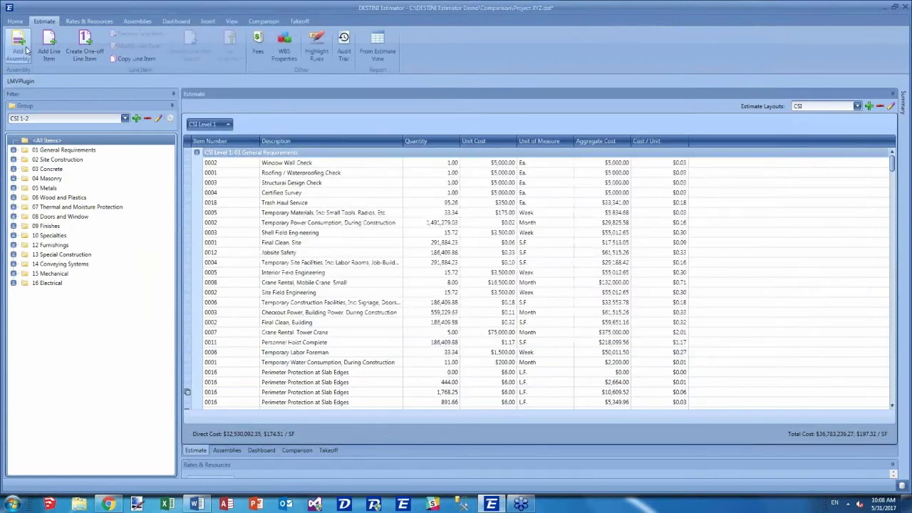
- Stage the SOG - Above Grade Garage and SOG - Below Grade Garage assemblies from A1030 Slab on Grade
left_click(26, 50)
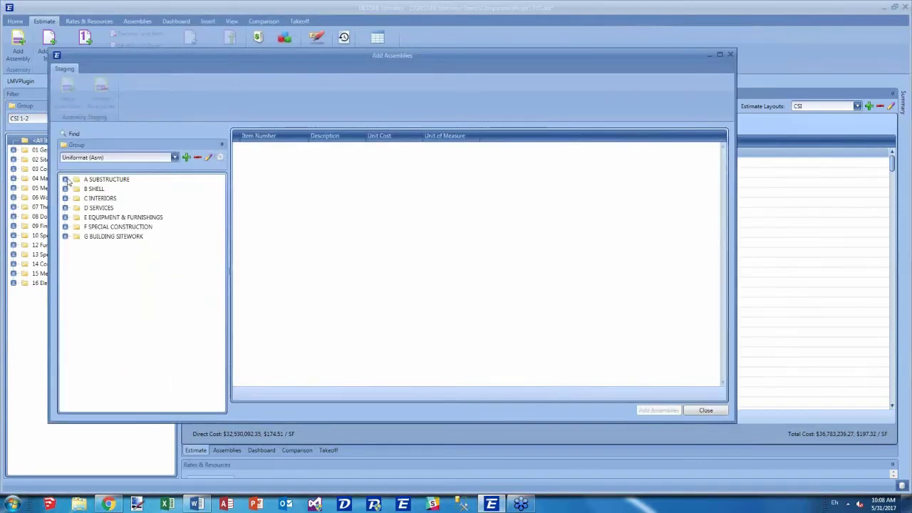
left_click(65, 179)
left_click(76, 189)
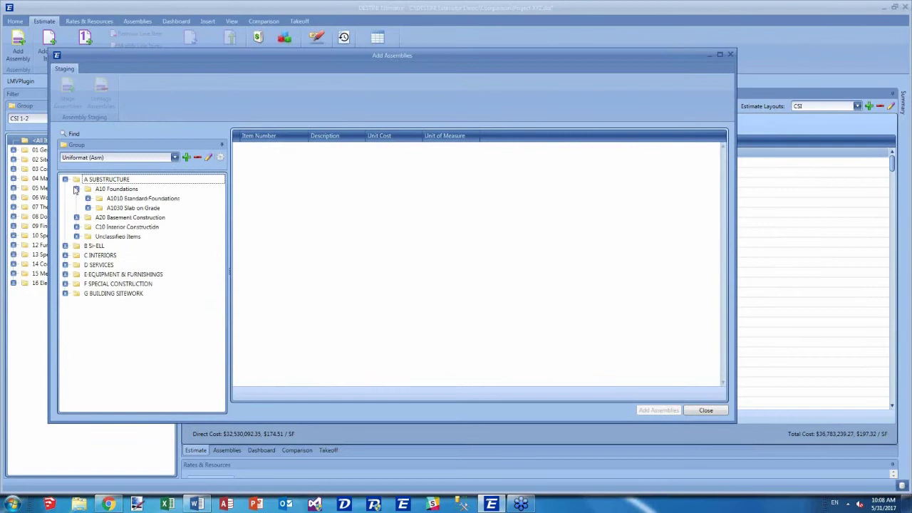
left_click(88, 208)
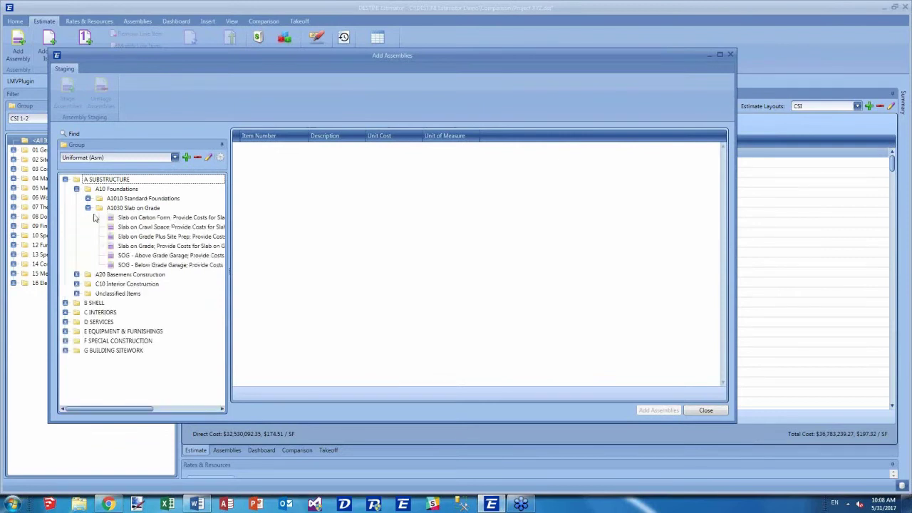
left_click(137, 258)
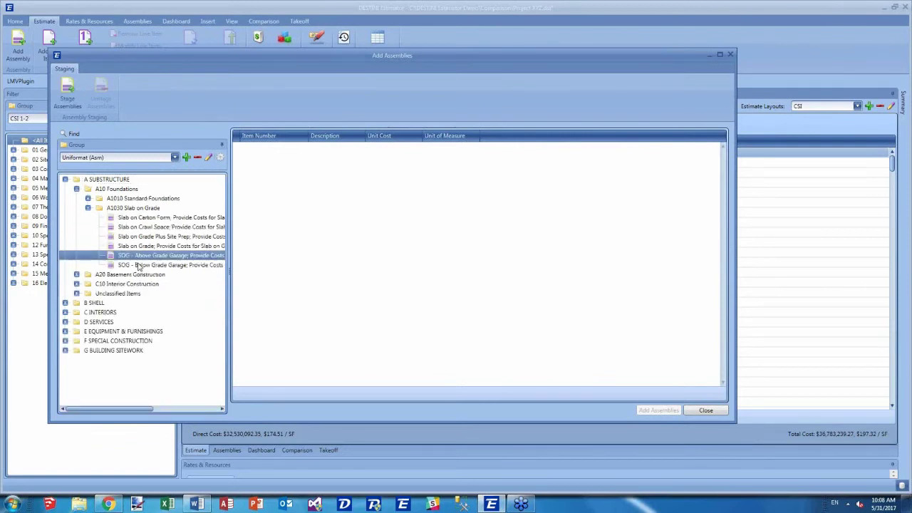
left_click(140, 266)
left_click(143, 257, "ctrl")
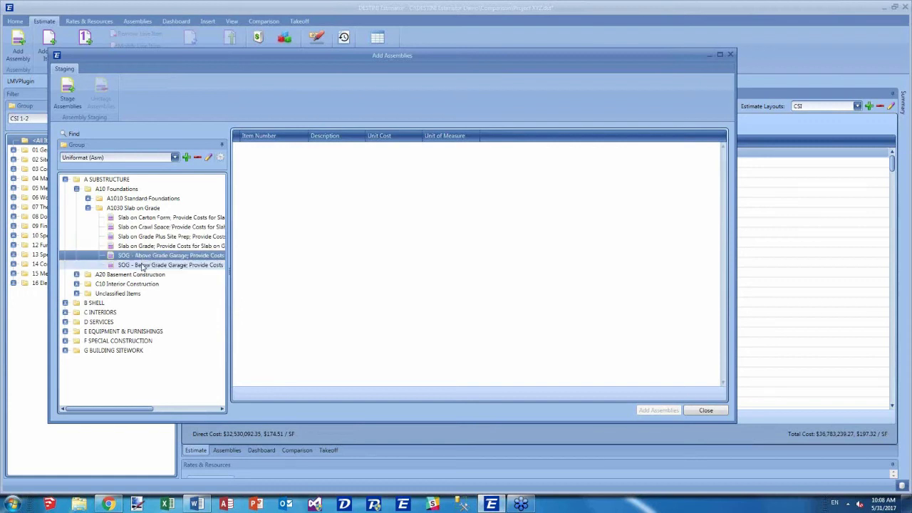
left_click(70, 104)
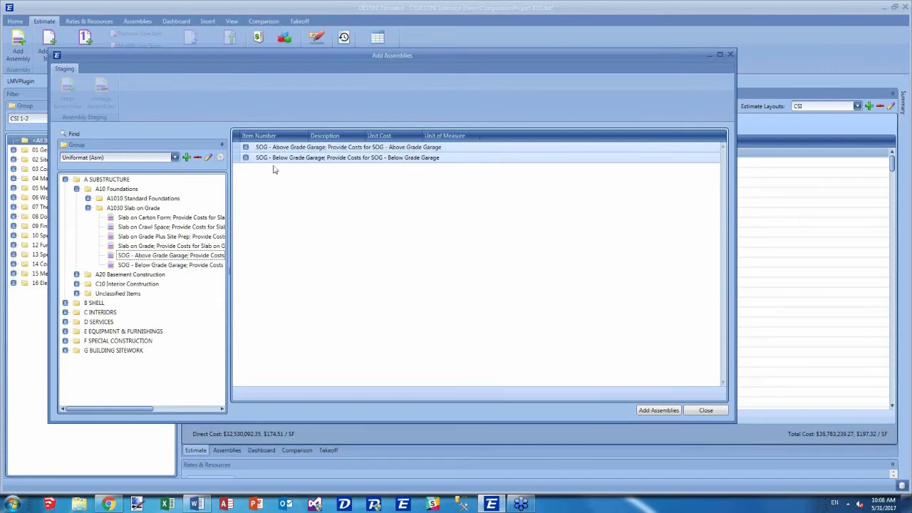
- Review the line items inside both staged assemblies and add the assemblies to the estimate with System set to Parking Garage
left_click(246, 159)
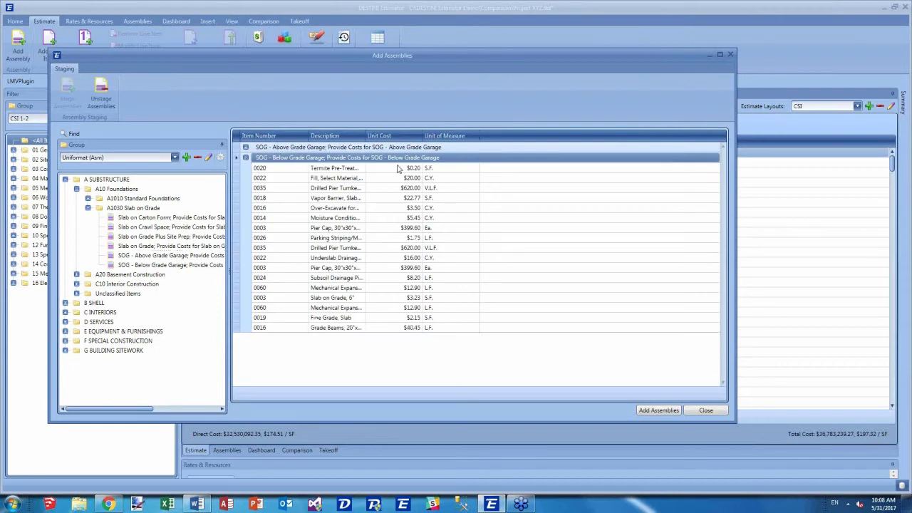
double_click(414, 131)
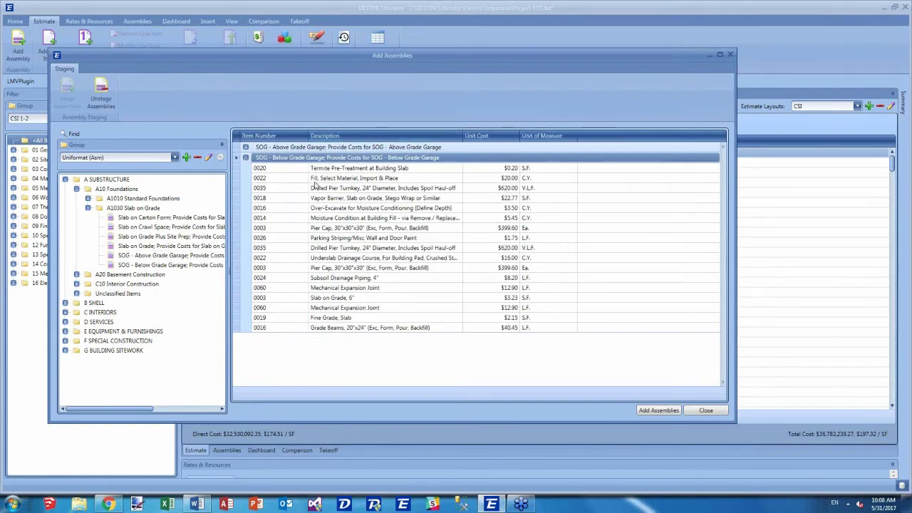
left_click(249, 190)
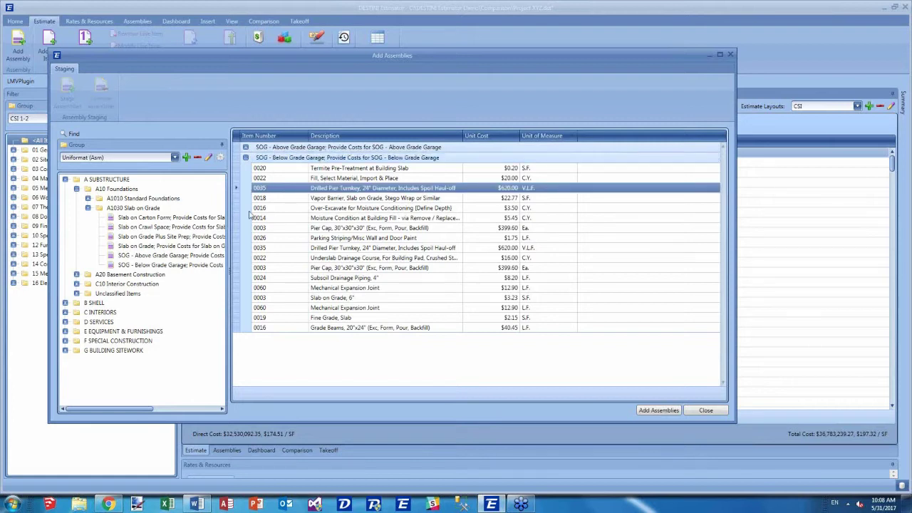
left_click(245, 147)
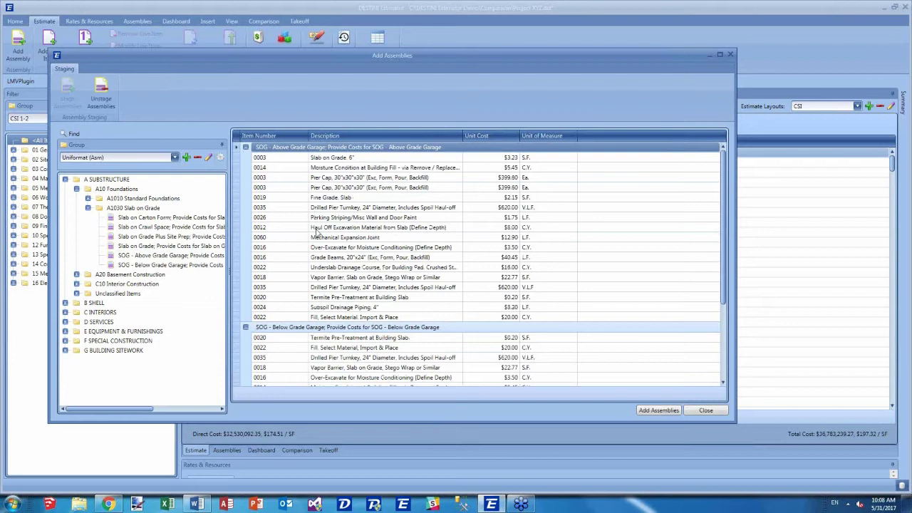
left_click(650, 412)
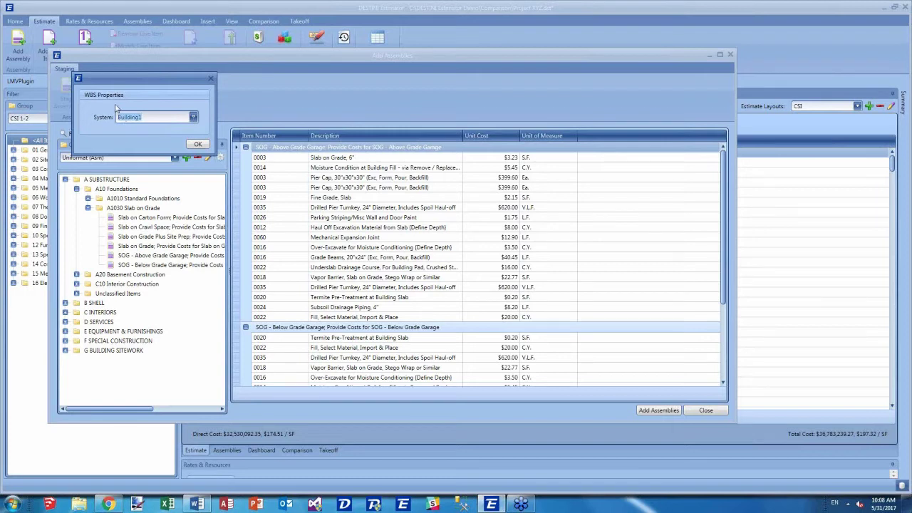
type("Parking Garage")
left_click(200, 145)
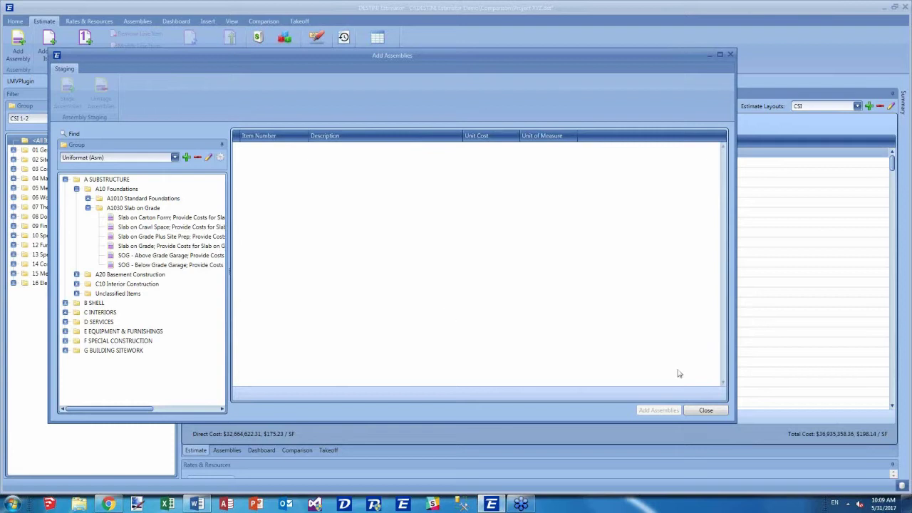
left_click(704, 411)
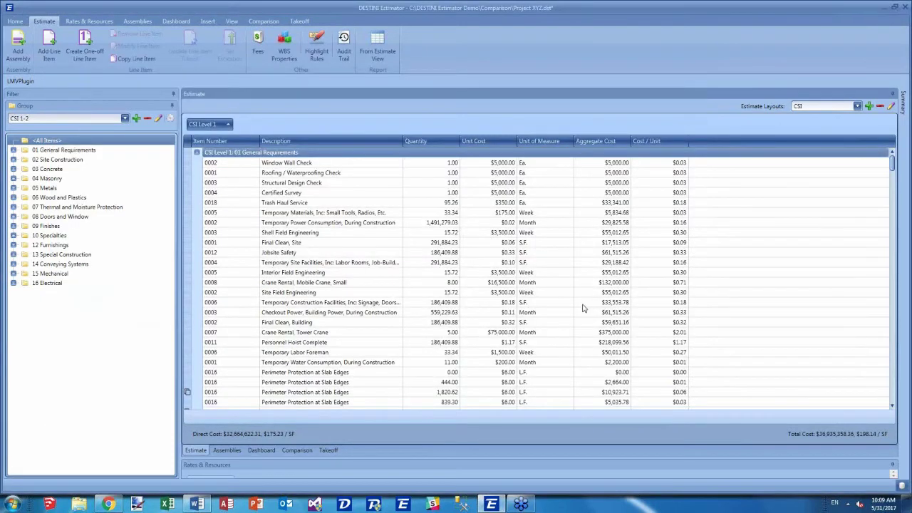
- Add the Project XYZ ( no cantilever ) and Project XYZ ( structured parking ) estimates to the comparison with Project XYZ
left_click(396, 263)
left_click(264, 22)
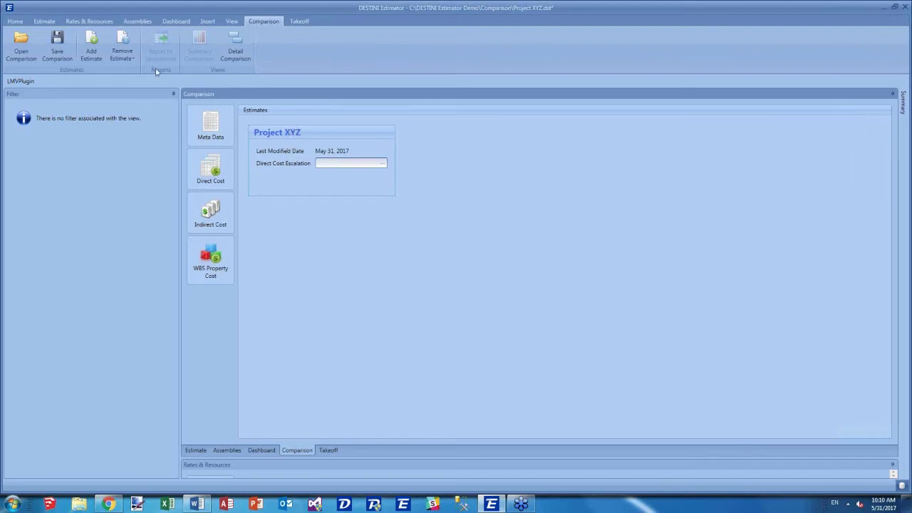
left_click(91, 48)
left_click(417, 129)
left_click(423, 139, "ctrl")
left_click(588, 273)
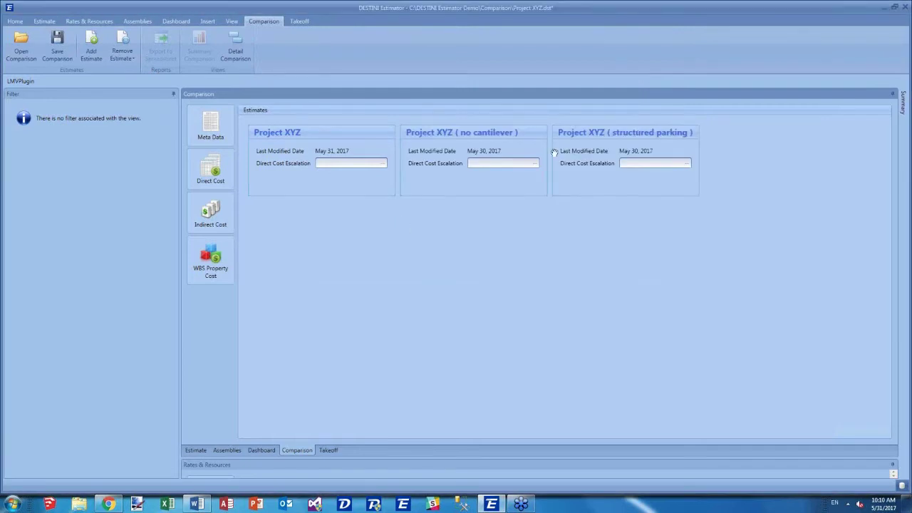
- Chart the WBS property cost breakdown of the three estimates by CSI Level 1 and inspect the division costs
left_click(210, 260)
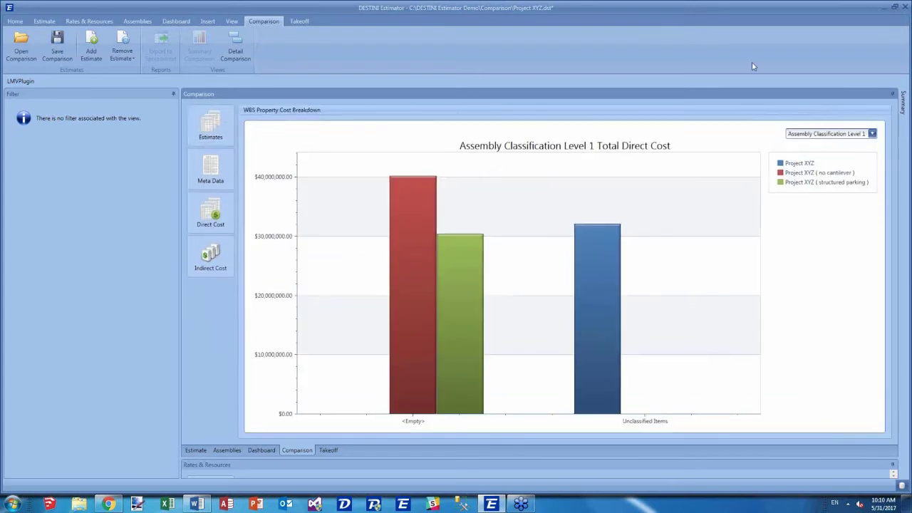
left_click(873, 133)
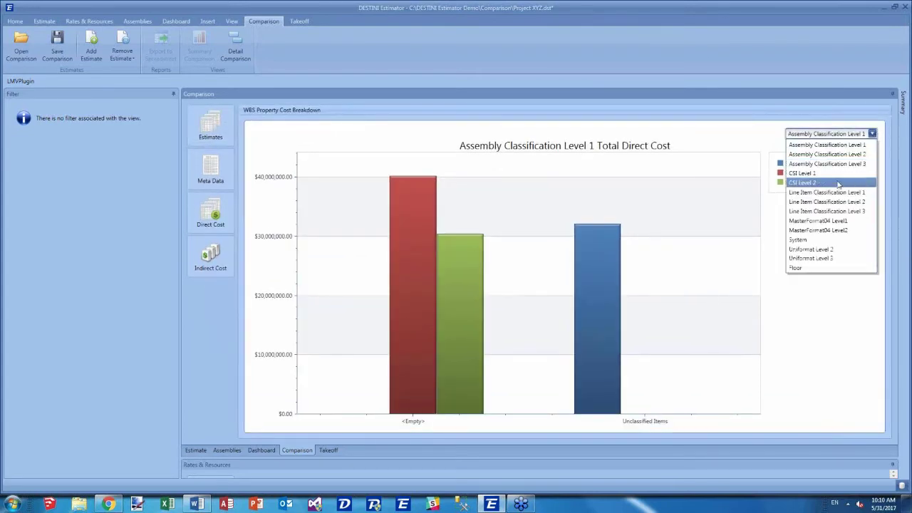
left_click(841, 180)
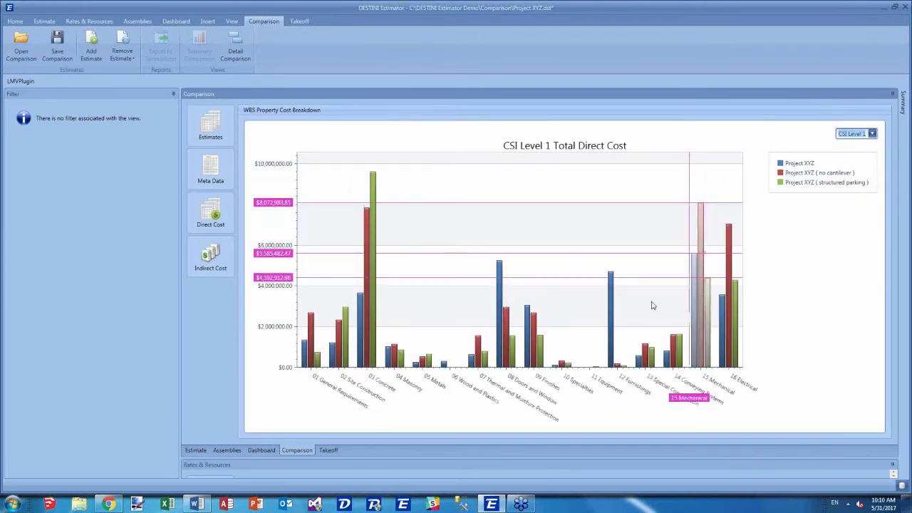
mouse_move(476, 321)
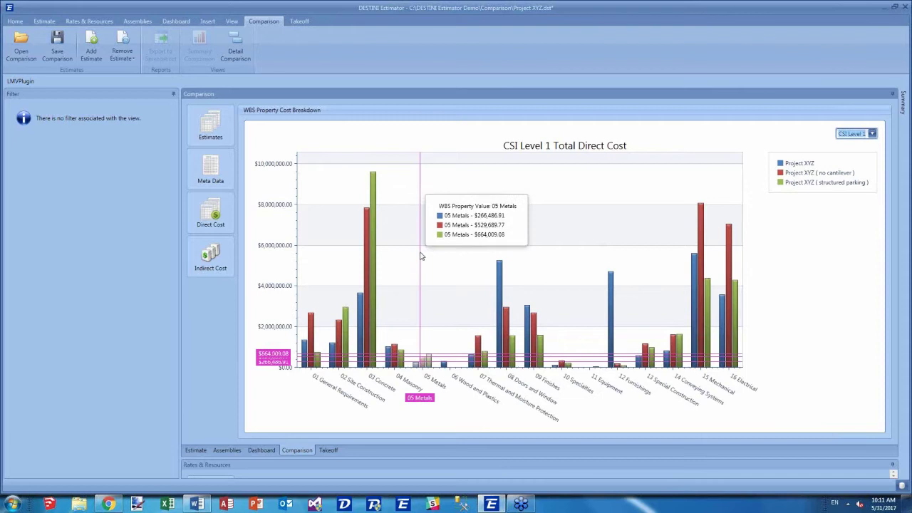
- Reorder the compared estimates to no cantilever, Project XYZ, structured parking, and reopen the WBS property cost chart
left_click(210, 125)
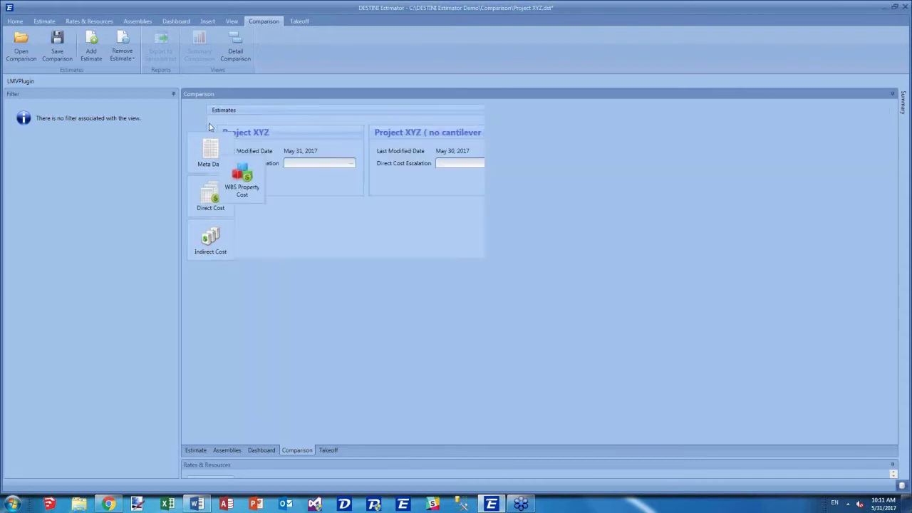
left_click_drag(350, 134, 719, 123)
left_click_drag(692, 156, 492, 155)
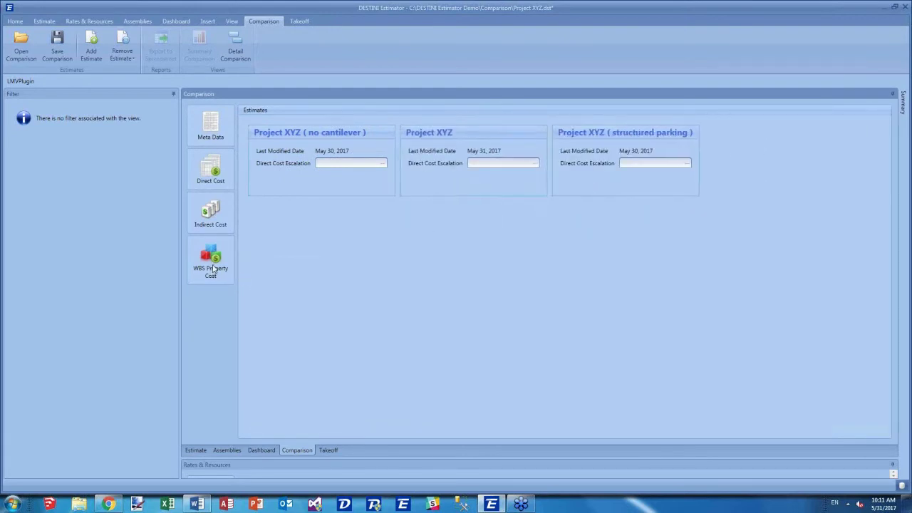
left_click(213, 268)
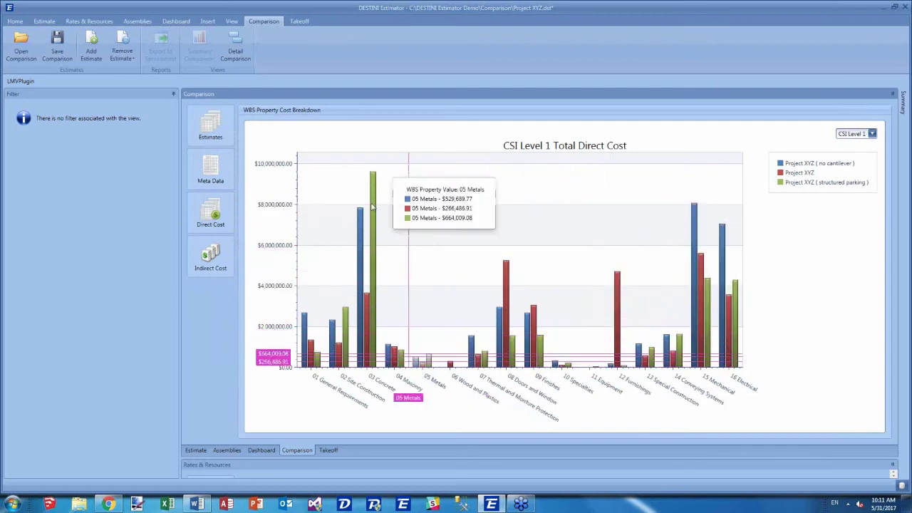
- Examine the CSI Level 1 variances in the detail comparison, with the CSI Level 1 column widened, against the WBS property cost chart
left_click(228, 55)
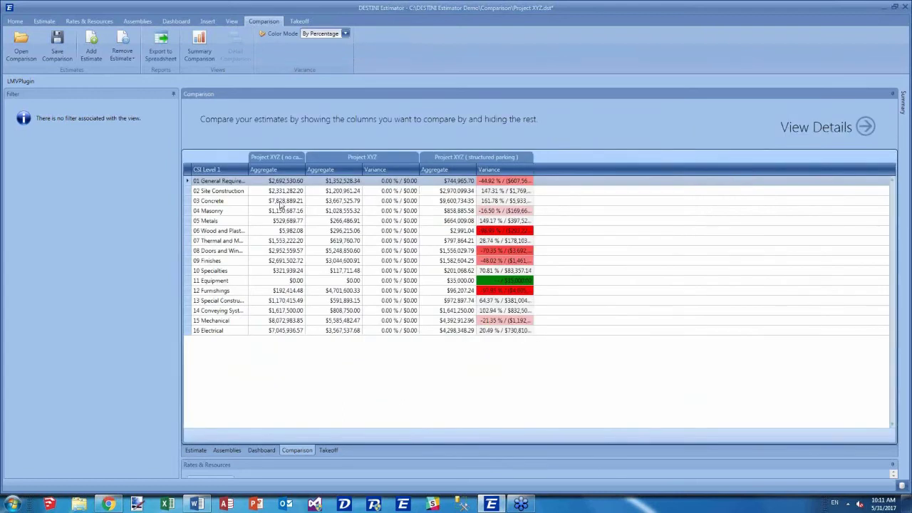
left_click_drag(243, 170, 290, 169)
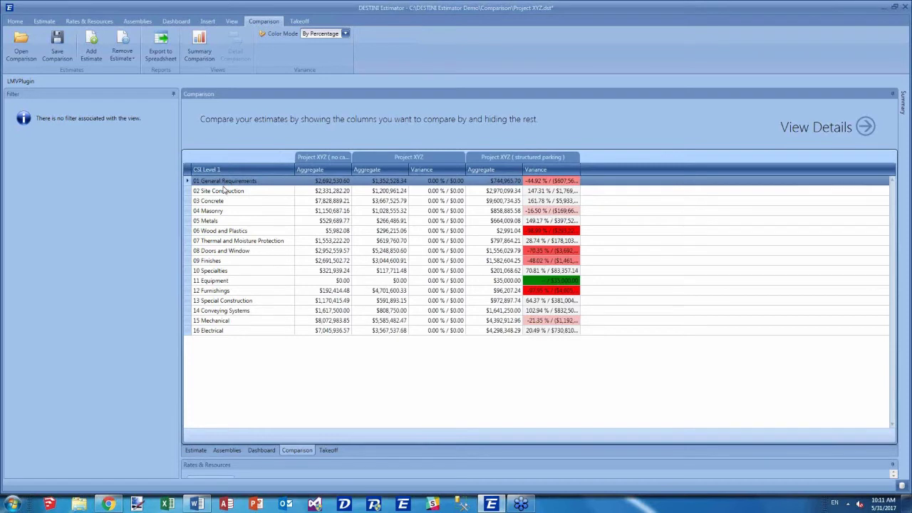
left_click(200, 46)
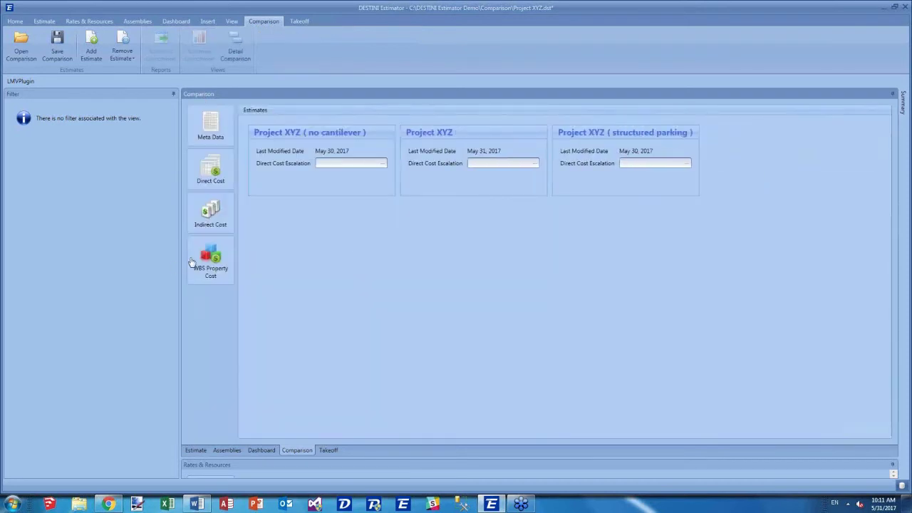
left_click(199, 262)
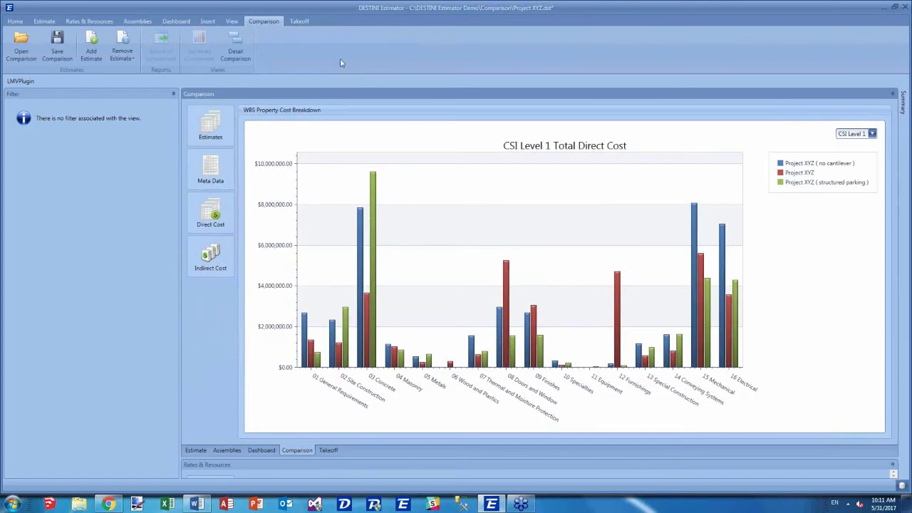
left_click(233, 61)
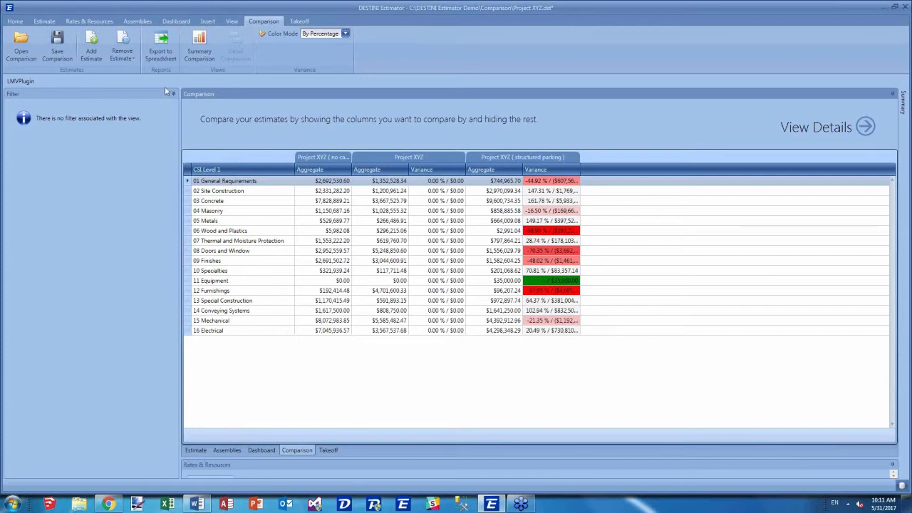
- Load the A1.0 Floor Plan drawing as a takeoff and set its scale to 1/16" = 1'
left_click(44, 21)
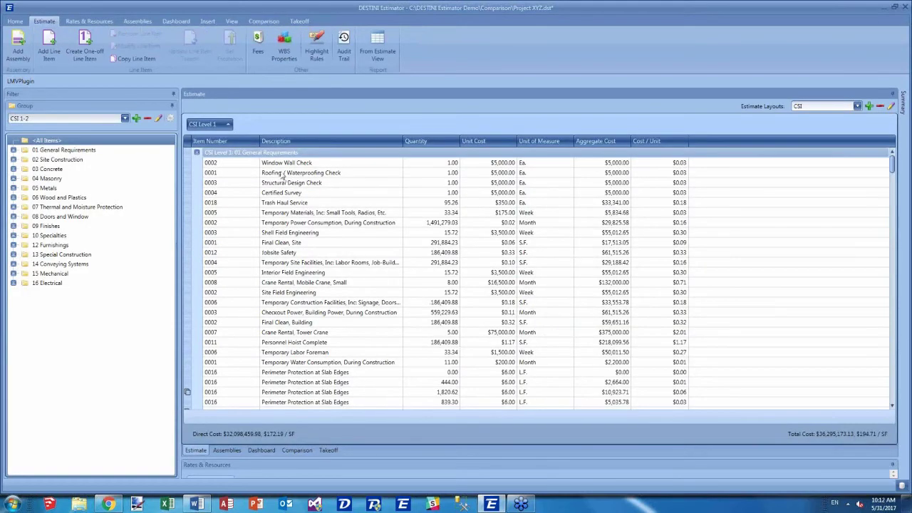
left_click(294, 23)
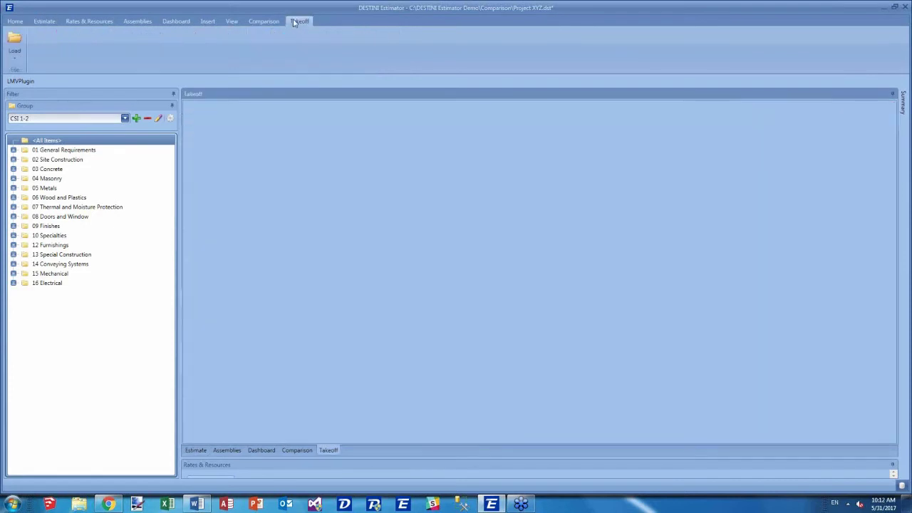
left_click(20, 59)
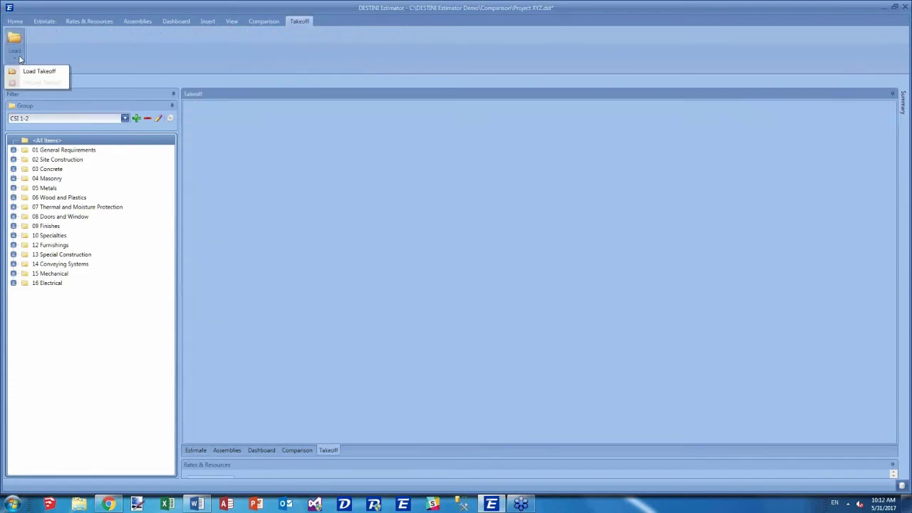
left_click(24, 72)
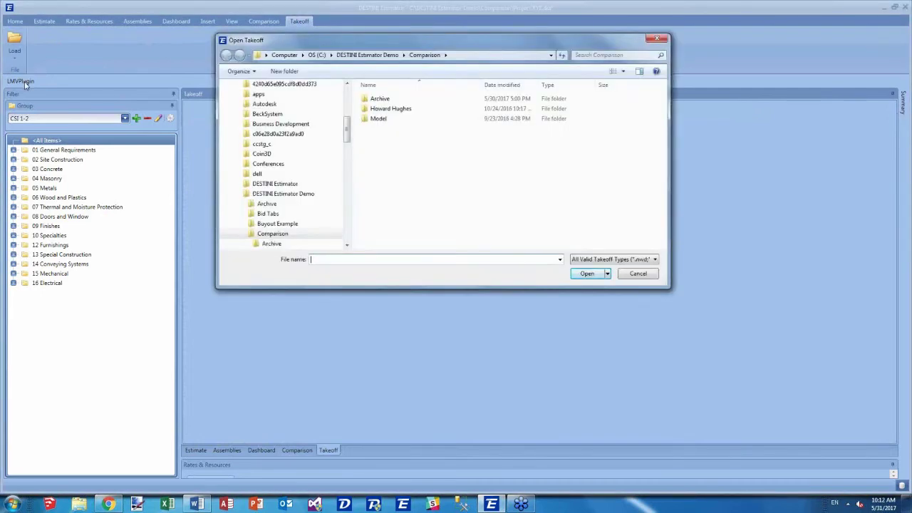
left_click(385, 56)
double_click(384, 189)
double_click(385, 157)
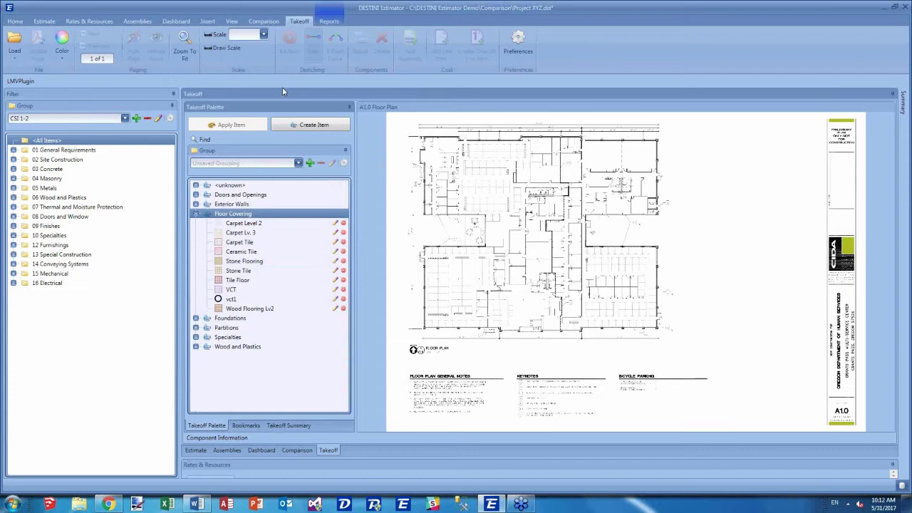
left_click(263, 35)
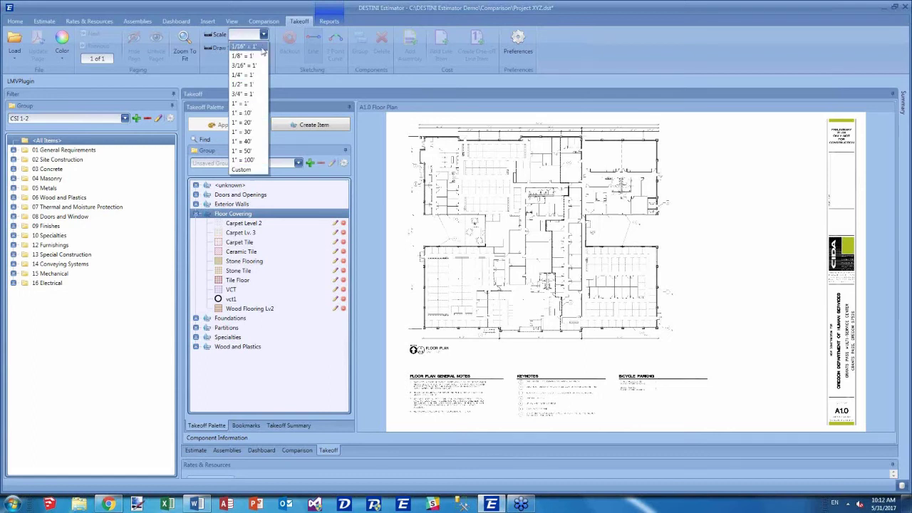
left_click(260, 47)
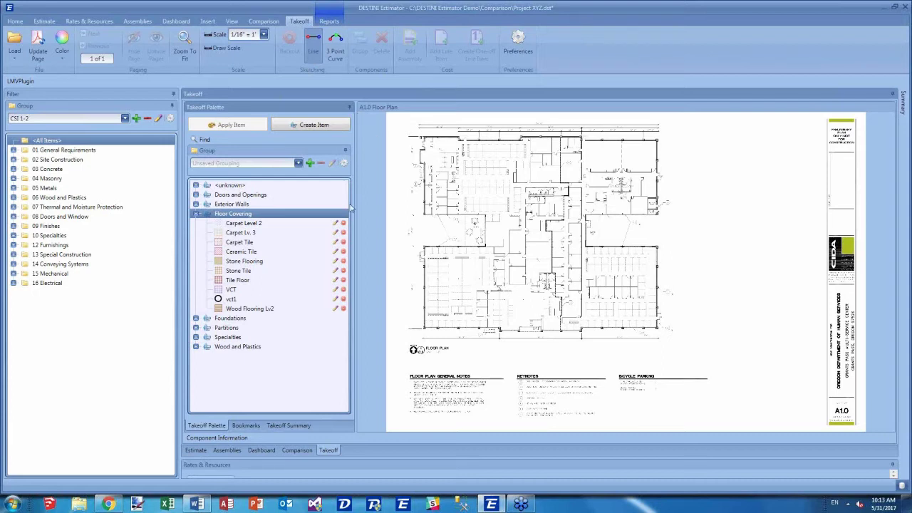
- Sketch two rectangular Carpet Tile areas, one below the other, over the workstation rows in the plan's upper-left wing
left_click(236, 243)
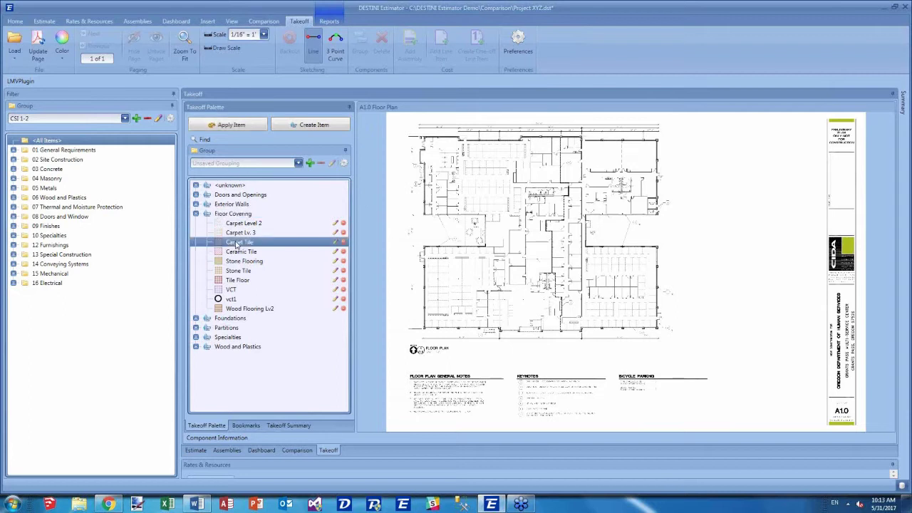
left_click(465, 173)
left_click(510, 174)
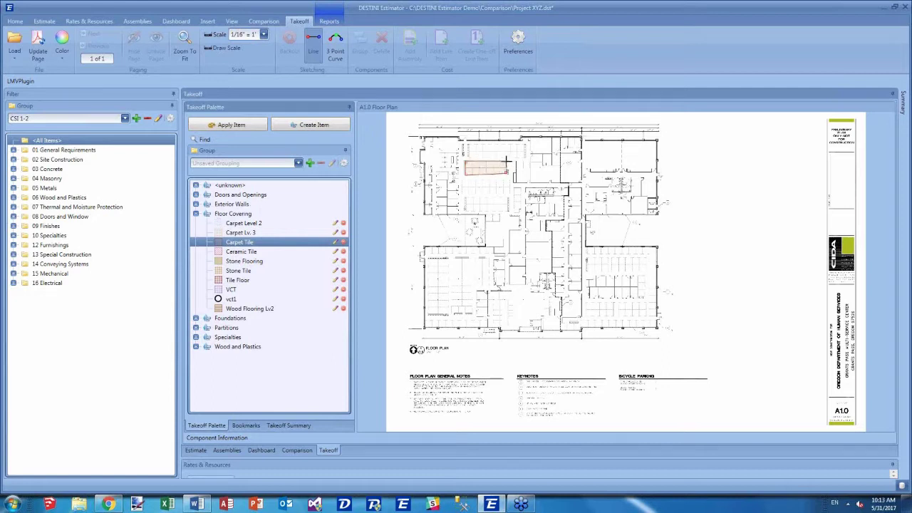
left_click(503, 161)
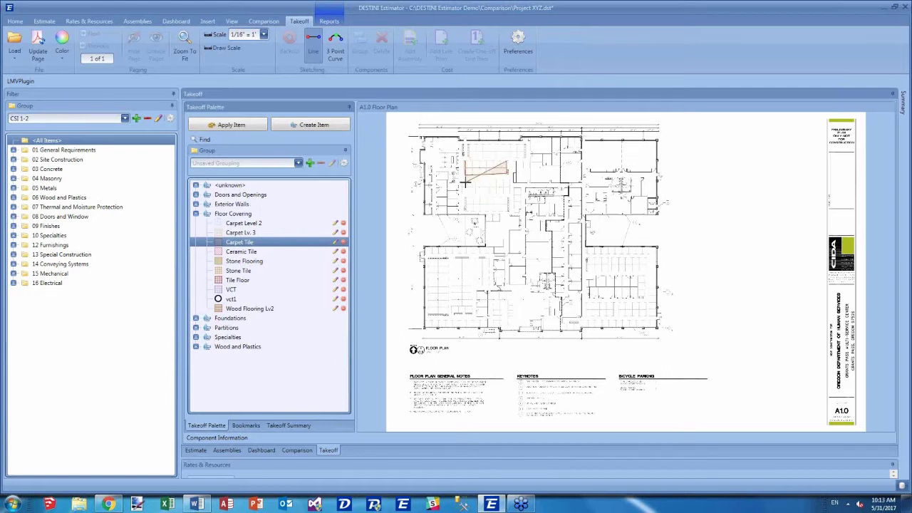
scroll(464, 183, "down", 1)
double_click(465, 181)
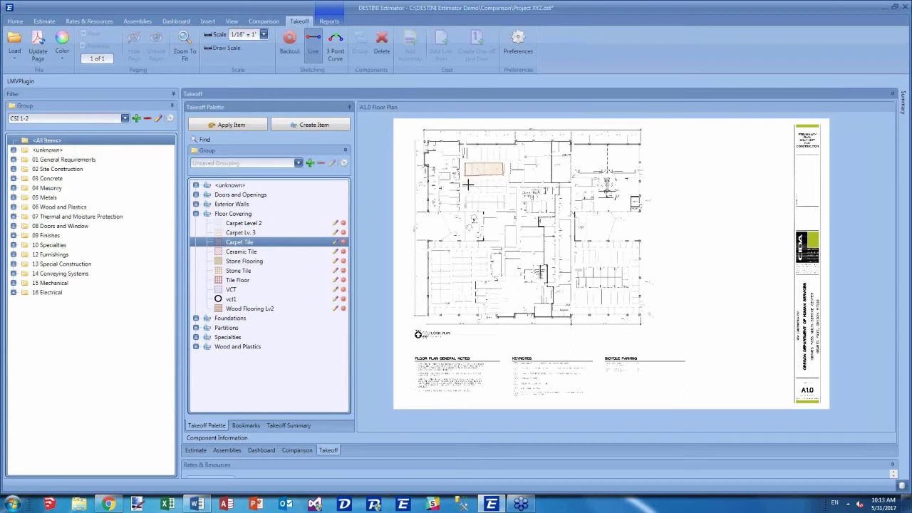
left_click(464, 181)
left_click(464, 197)
left_click(504, 196)
double_click(503, 181)
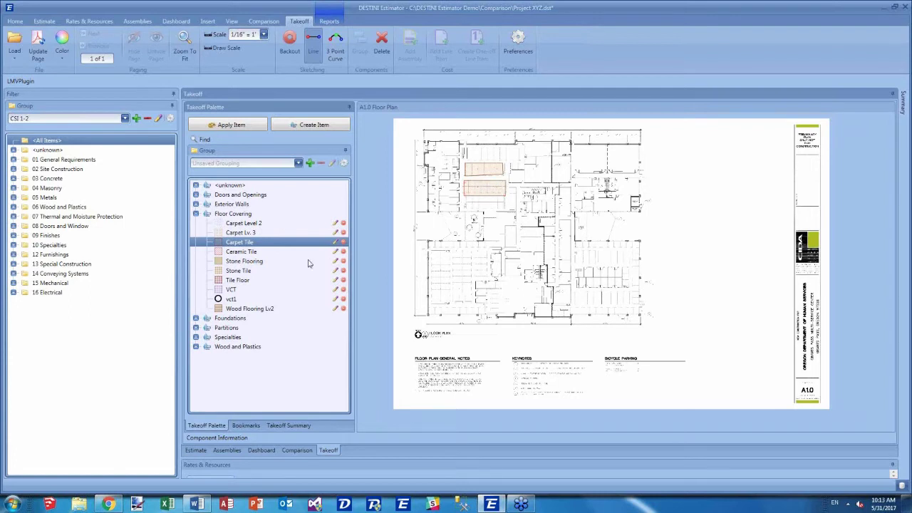
- Sketch two Ceramic Tile areas over the upper central rooms, a narrow one and a larger one directly below it
left_click(247, 254)
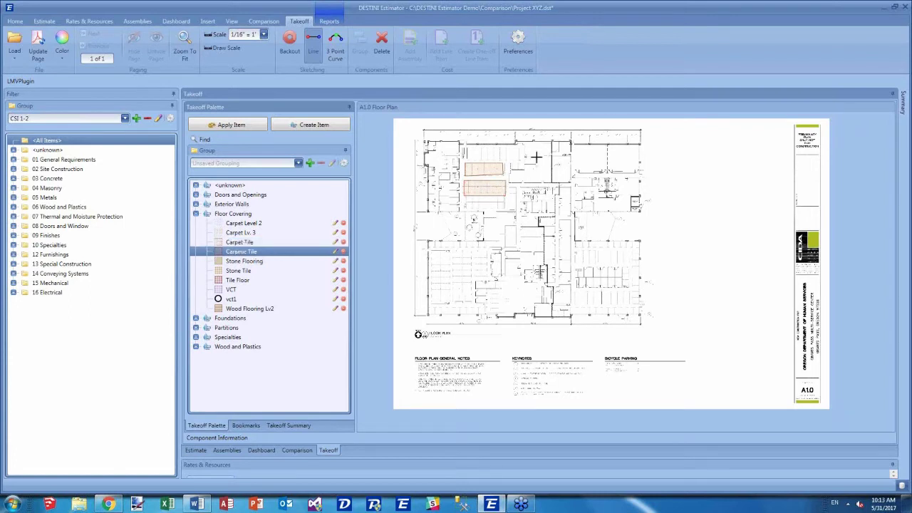
left_click(537, 185)
left_click(552, 184)
double_click(552, 158)
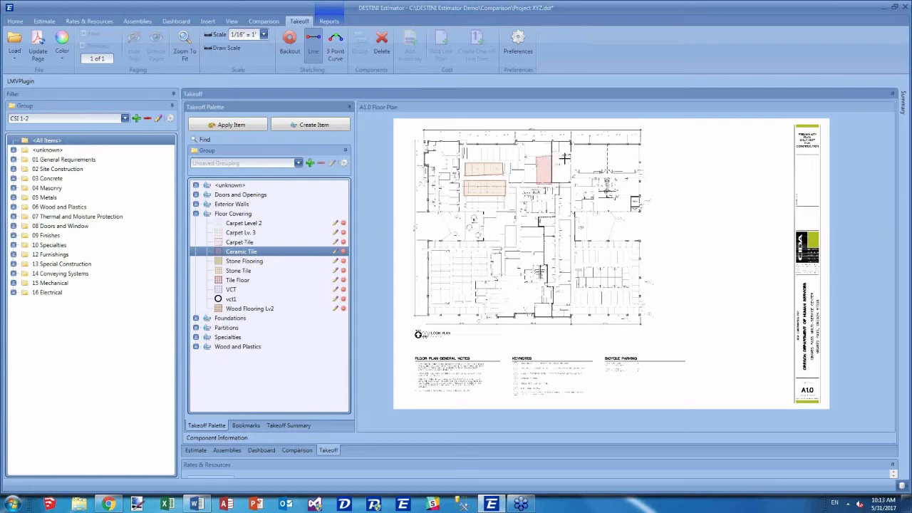
left_click(520, 186)
left_click(520, 225)
left_click(555, 226)
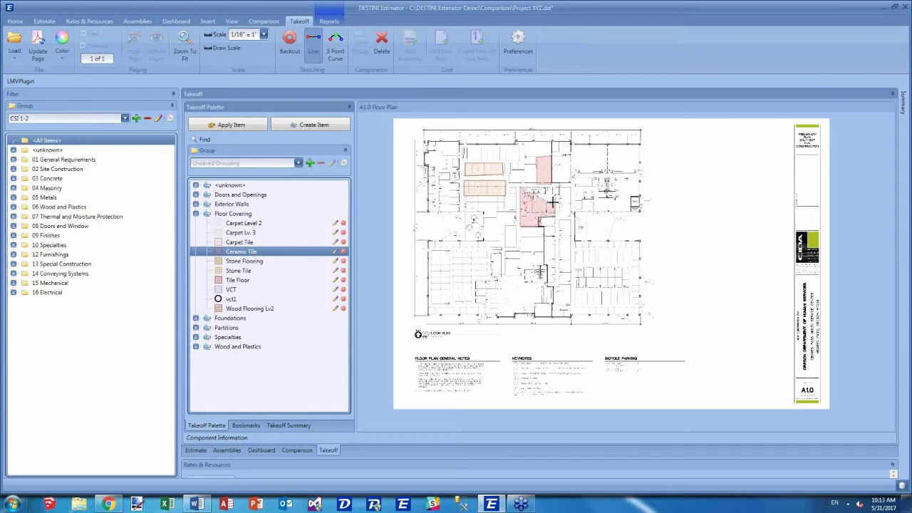
left_click(549, 186)
- Trace the building's upper exterior wall with the Brick takeoff item from Exterior Walls, ending at the upper-right corner
left_click(196, 204)
left_click(233, 214)
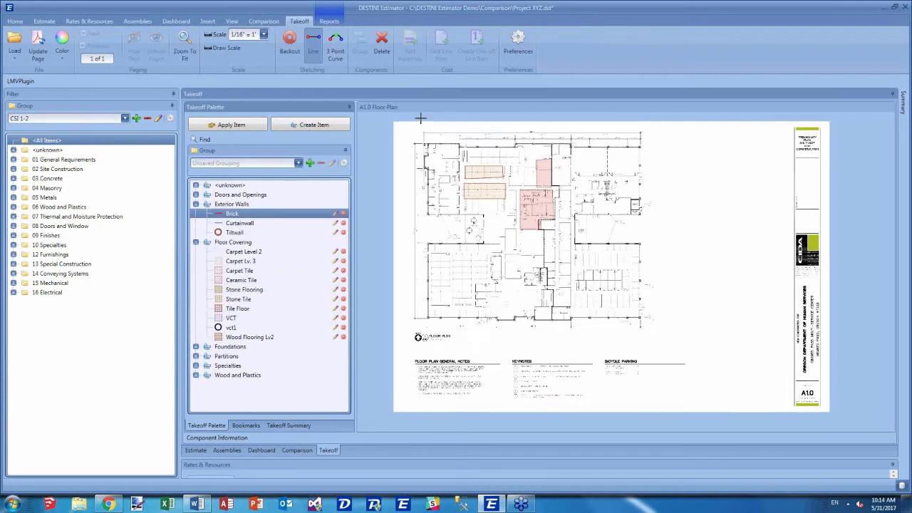
scroll(426, 137, "up", 2)
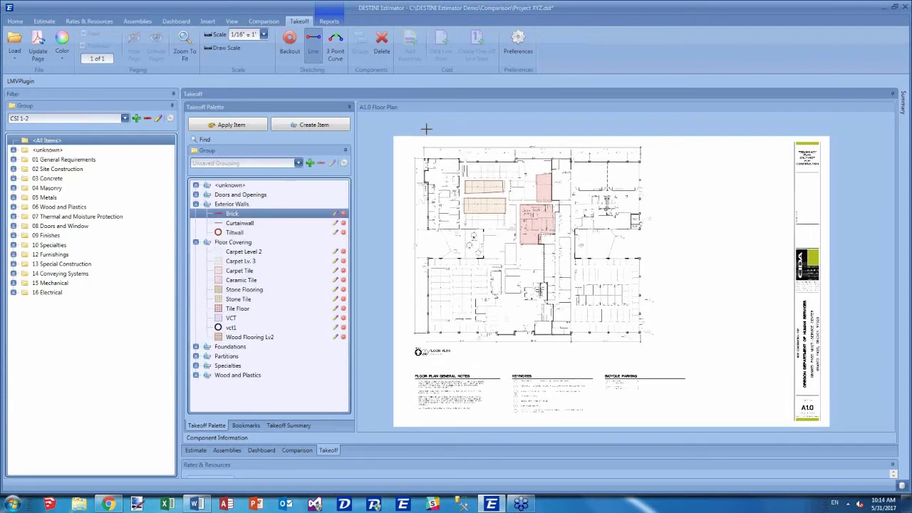
left_click(460, 164)
left_click(515, 164)
left_click(572, 165)
double_click(640, 165)
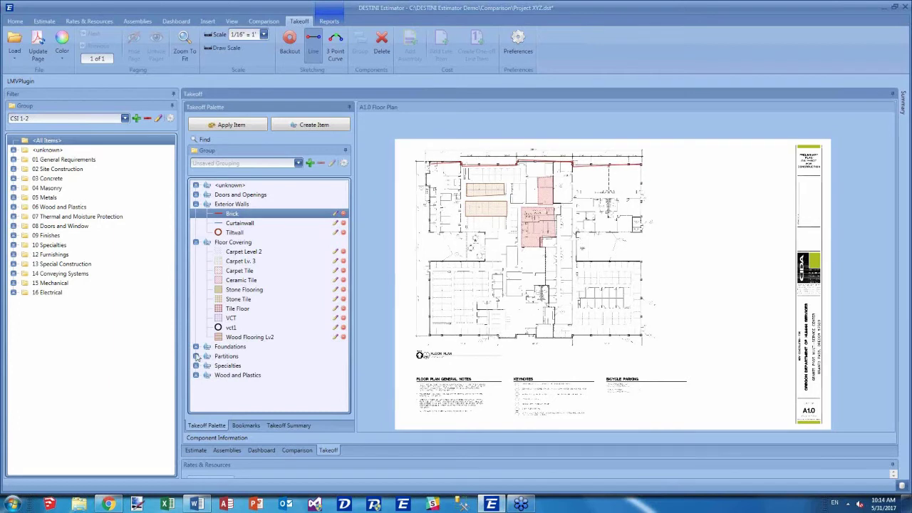
- Draw a vertical 2 hr Wall partition along the wall between the central section and the right wing
left_click(196, 355)
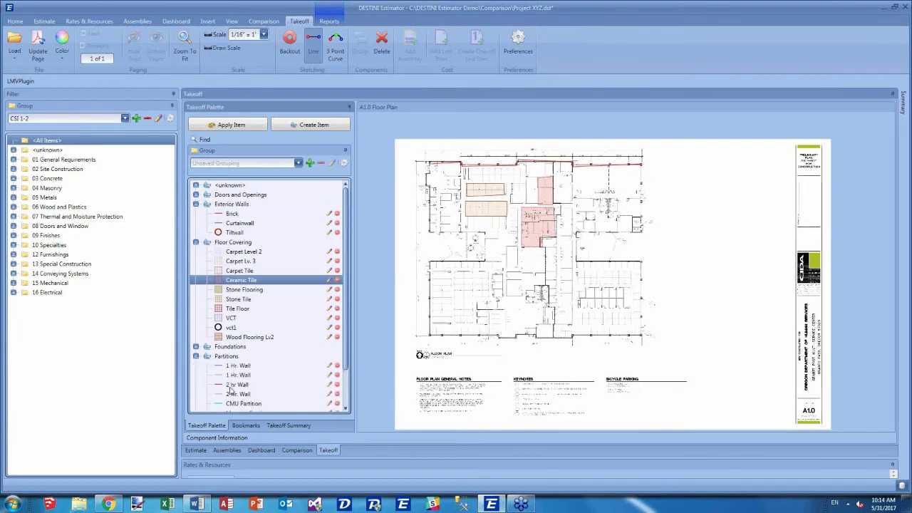
left_click(235, 385)
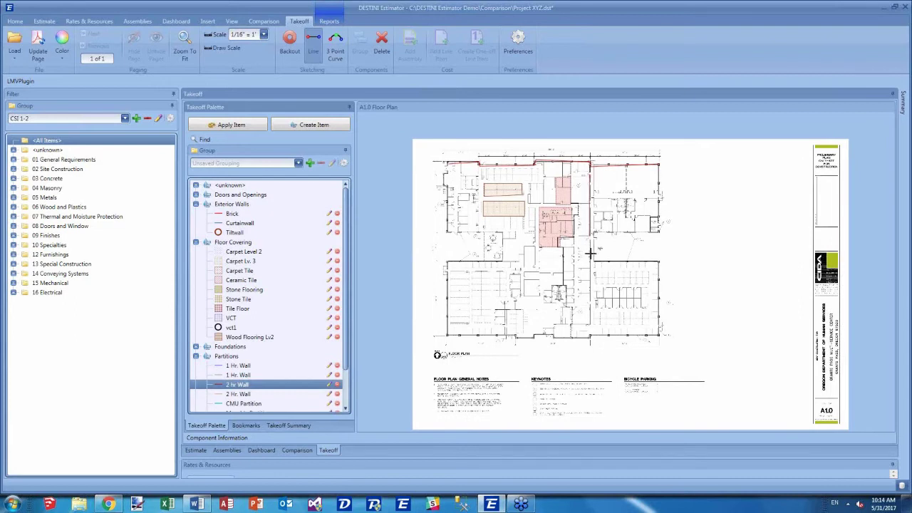
double_click(590, 324)
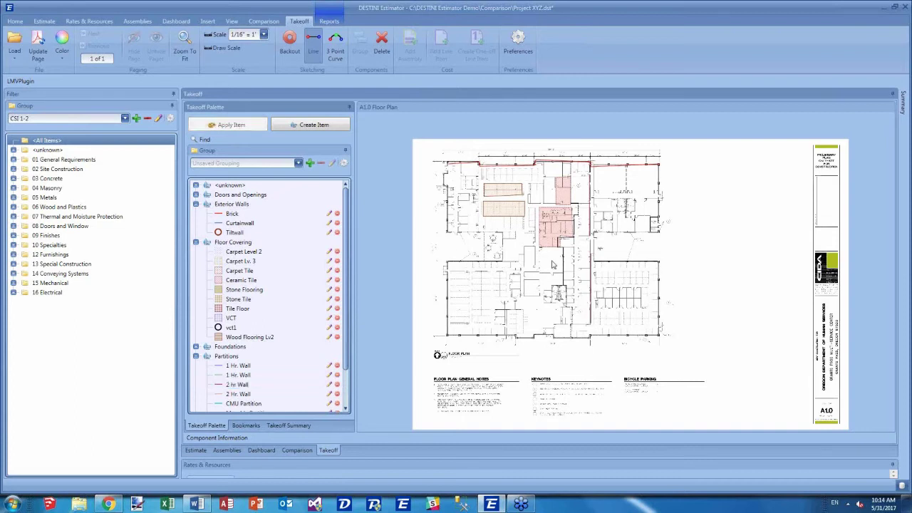
- Preview the floor plan in black and white and as a blank white canvas, and restore its original color
scroll(584, 282, "up", 1)
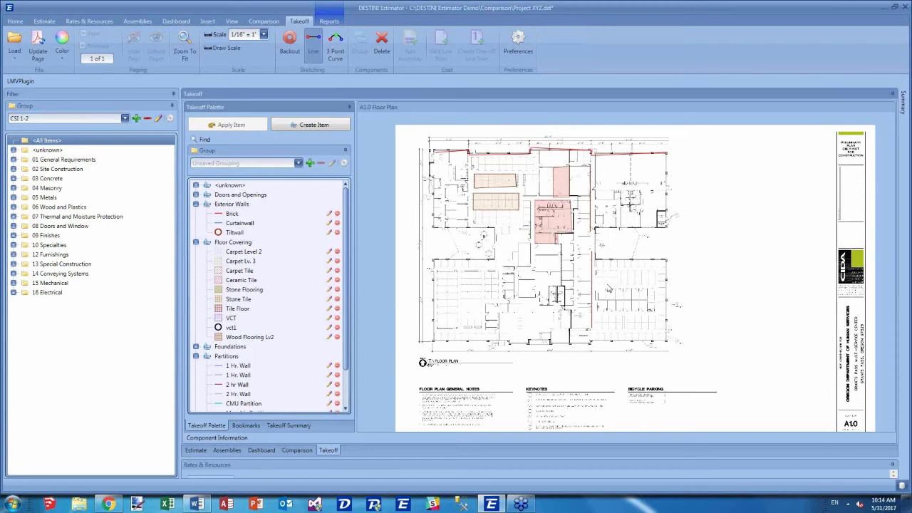
scroll(611, 290, "down", 1)
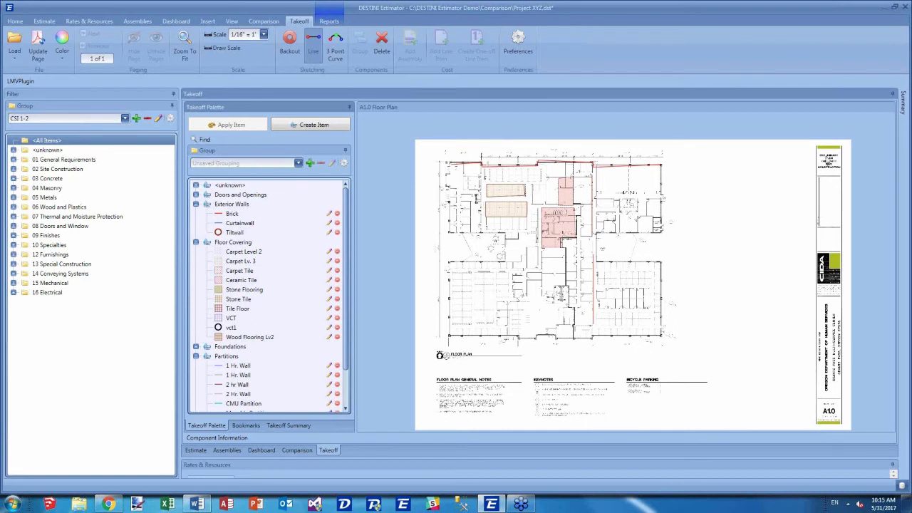
left_click(59, 57)
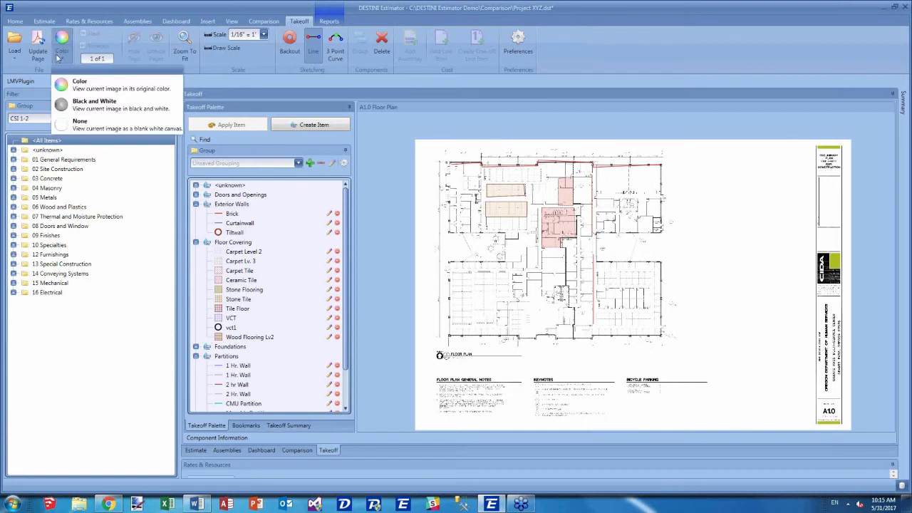
left_click(69, 101)
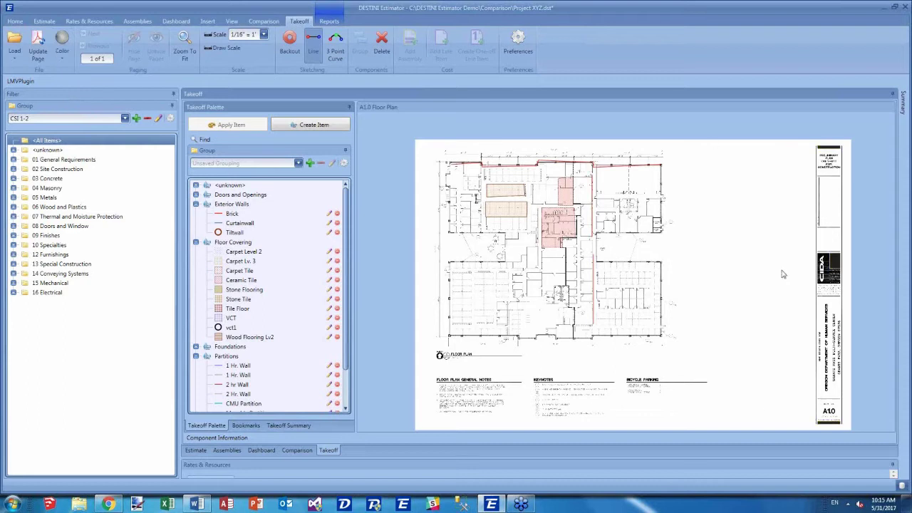
left_click(62, 54)
left_click(66, 119)
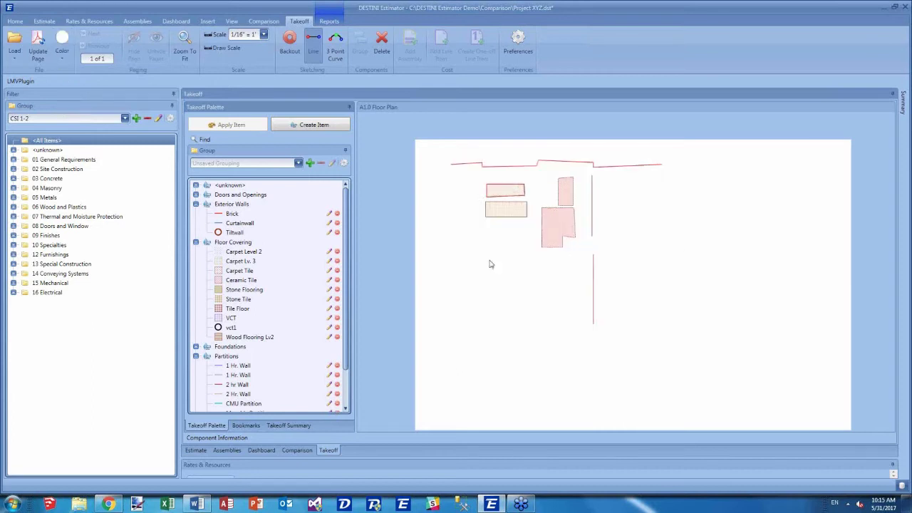
left_click(62, 51)
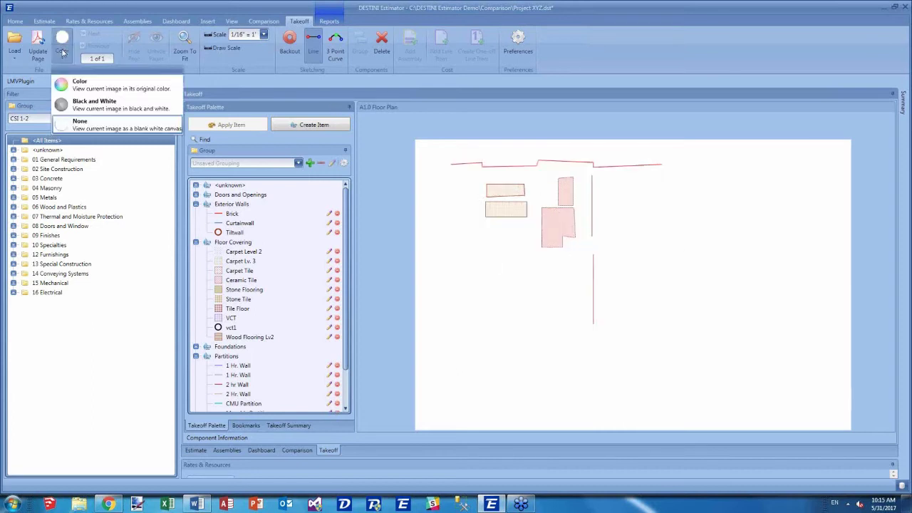
left_click(66, 100)
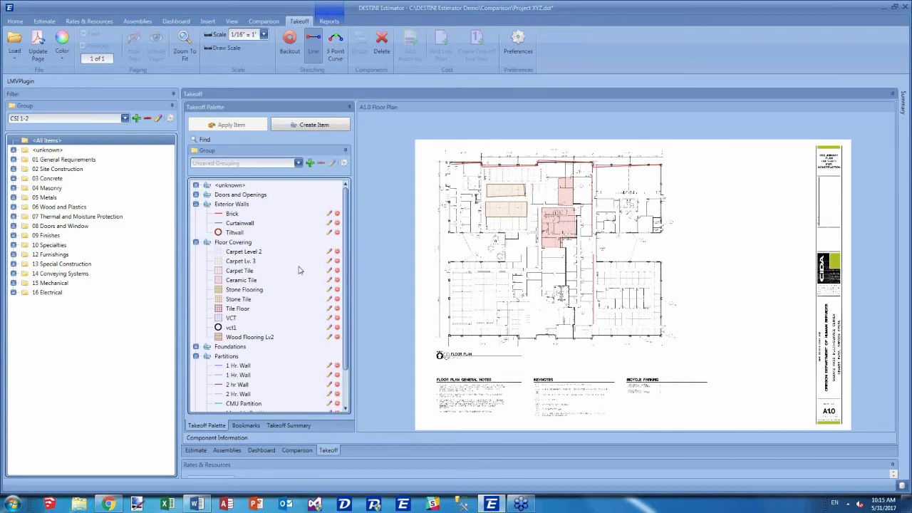
- Apply the Stone Flooring item to the larger Ceramic Tile area over the upper central rooms
scroll(348, 241, "down", 1)
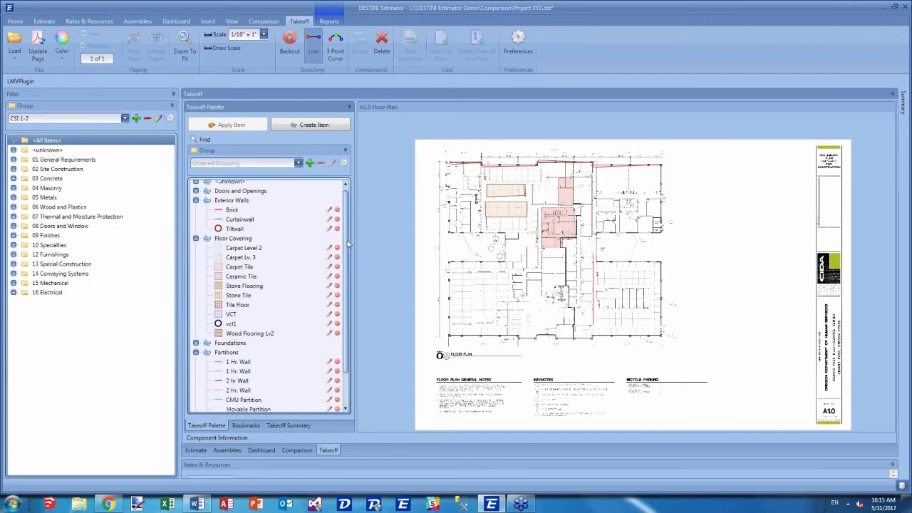
scroll(560, 286, "up", 5)
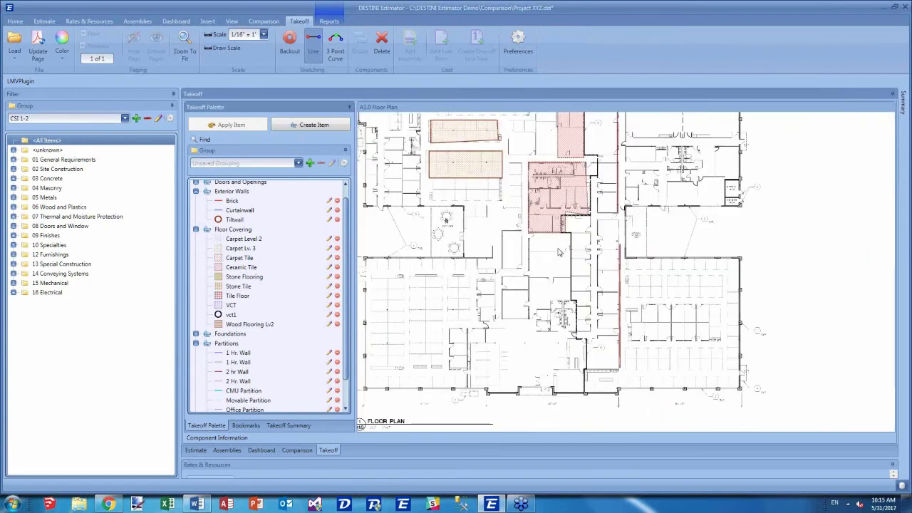
scroll(526, 323, "up", 1)
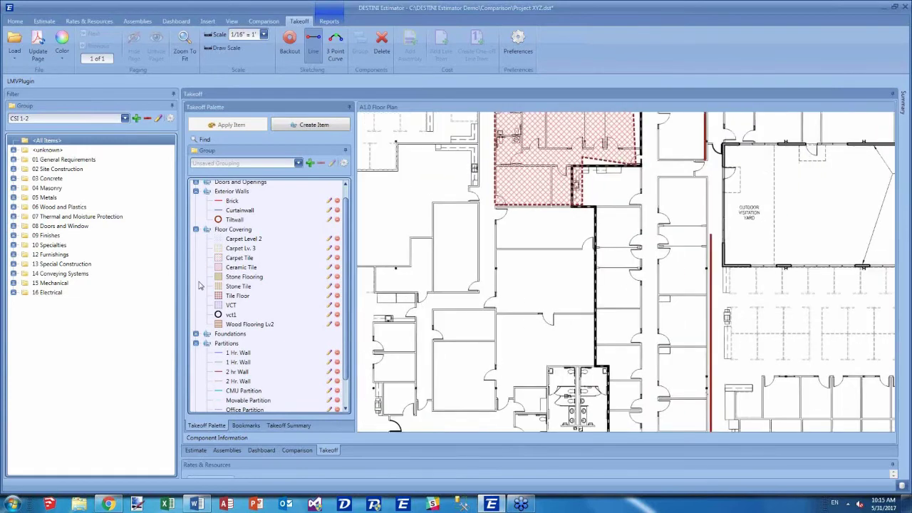
left_click(241, 279)
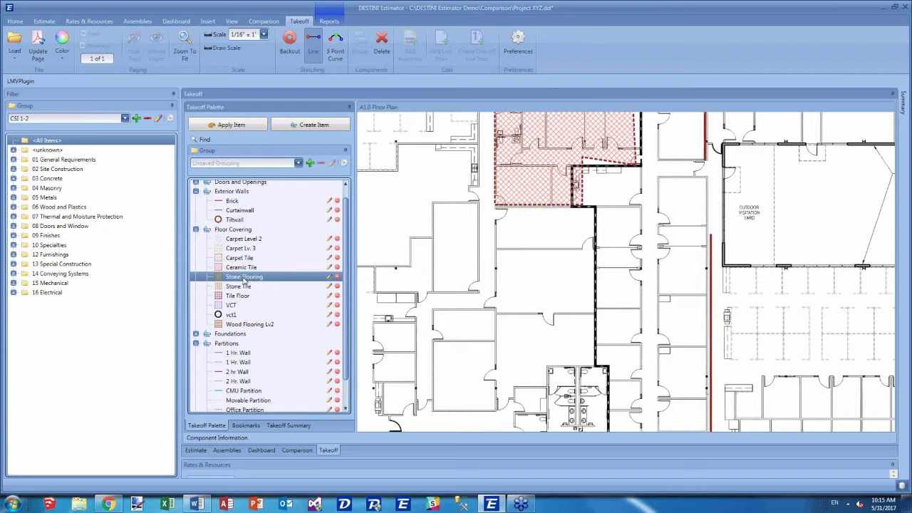
left_click(231, 125)
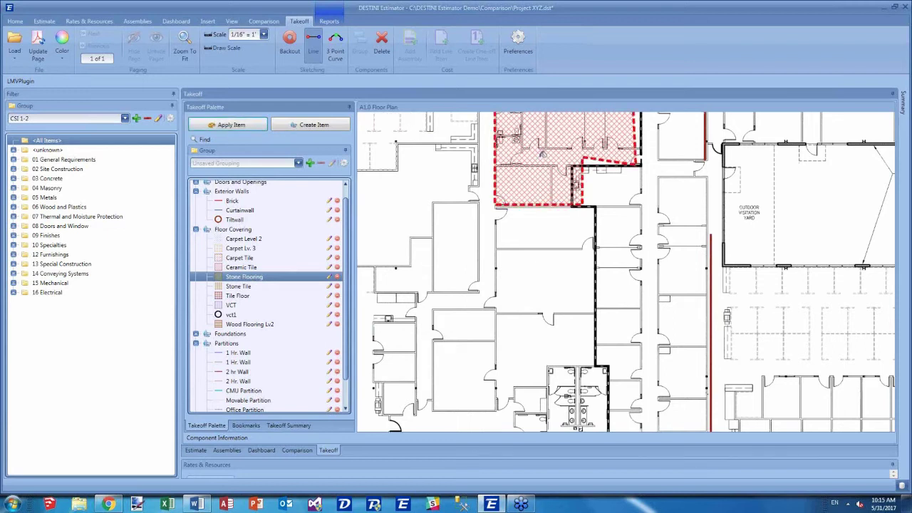
left_click(542, 156)
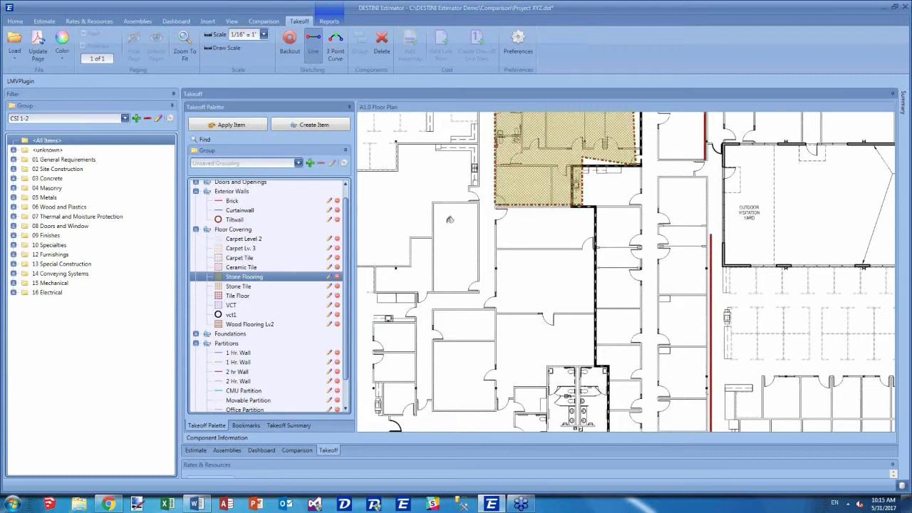
scroll(462, 232, "up", 1)
scroll(462, 231, "down", 4)
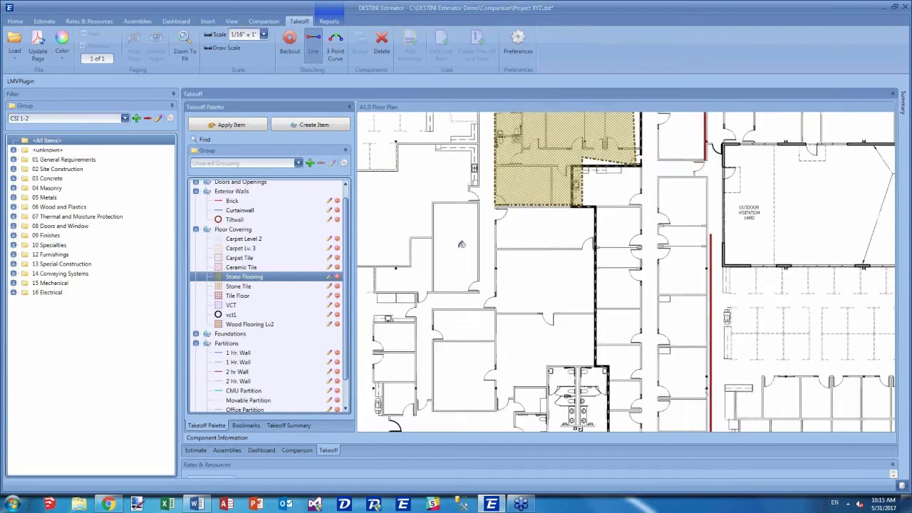
scroll(576, 288, "up", 4)
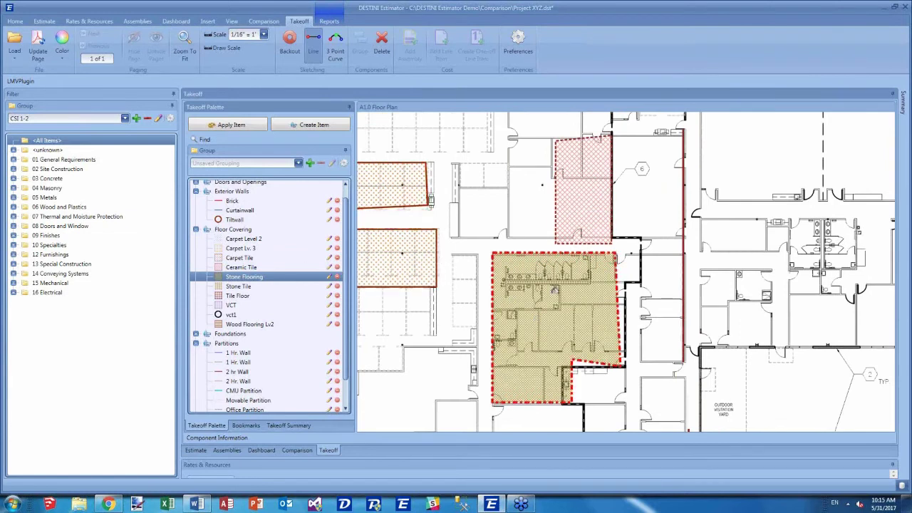
- Sketch a rectangular Ceramic Tile area over the uppermost workstation row, just below the brick exterior wall and above the two Carpet Tile areas
left_click(296, 266)
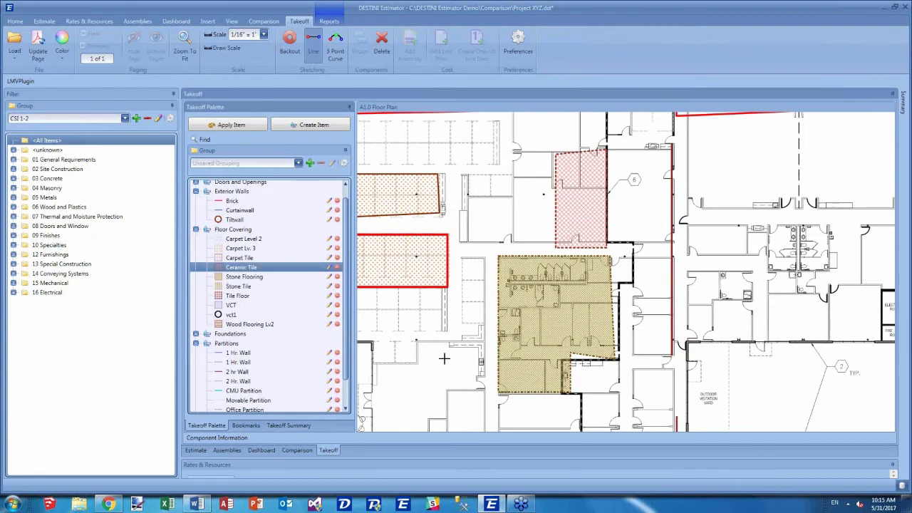
scroll(444, 420, "down", 3)
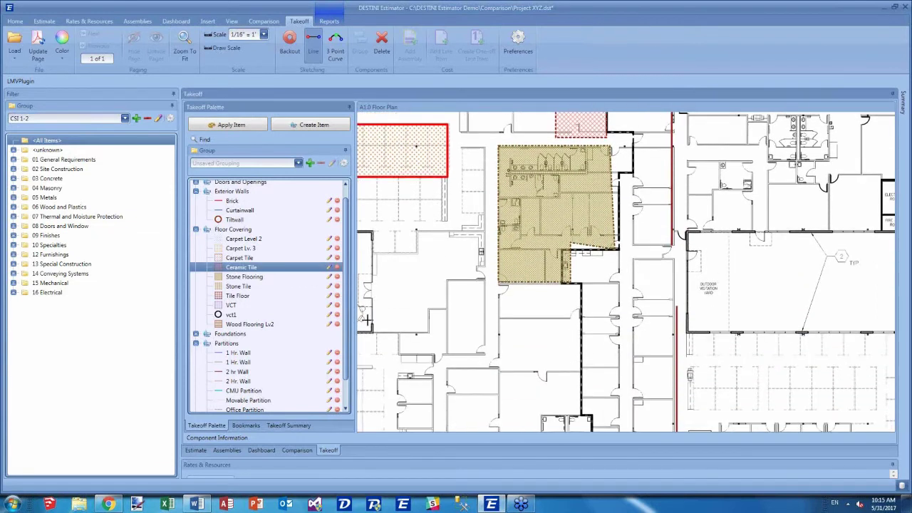
scroll(367, 320, "left", 5)
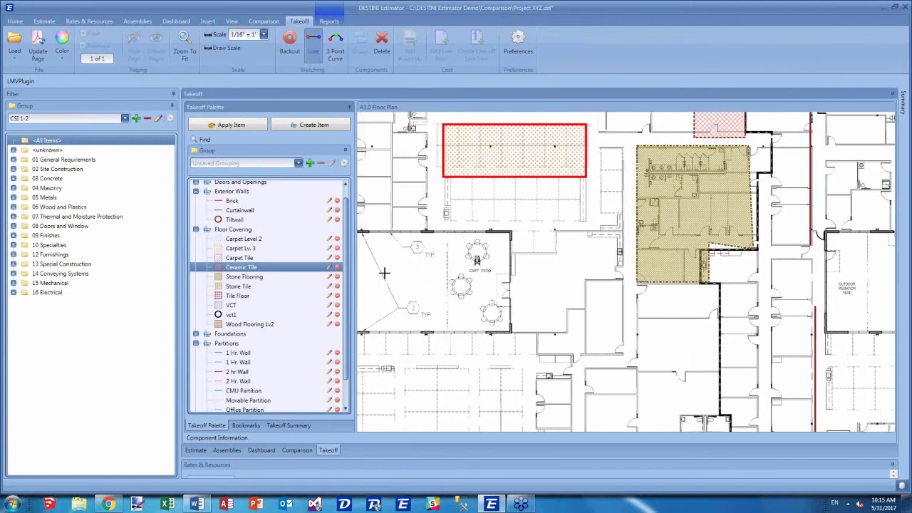
scroll(384, 273, "up", 3)
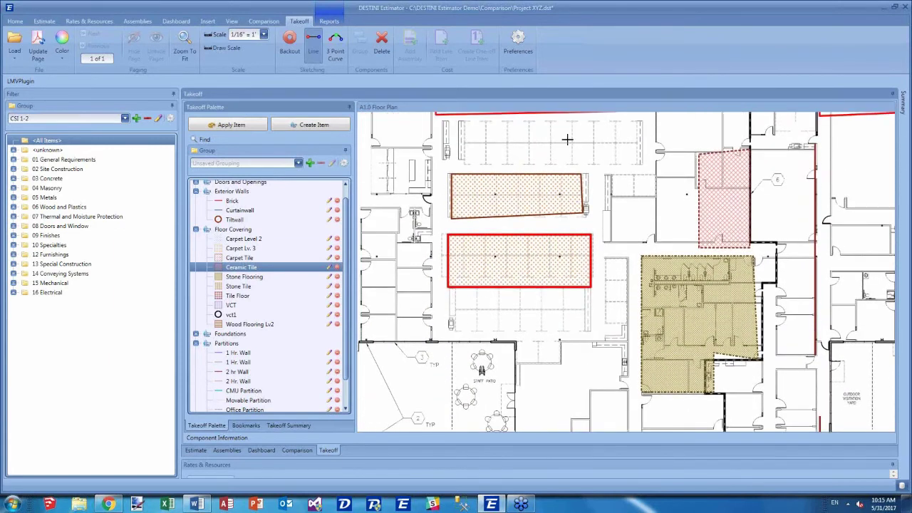
scroll(567, 140, "up", 2)
left_click(465, 195)
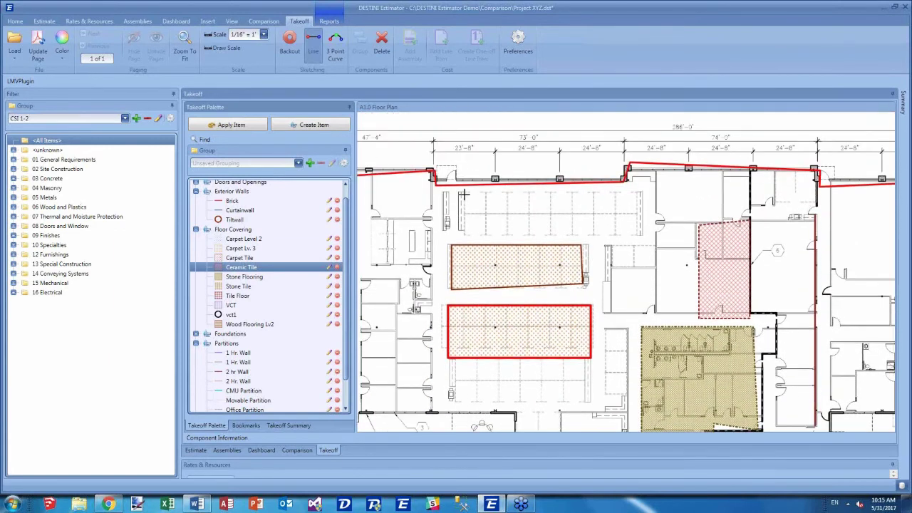
left_click(465, 235)
left_click(641, 235)
double_click(641, 191)
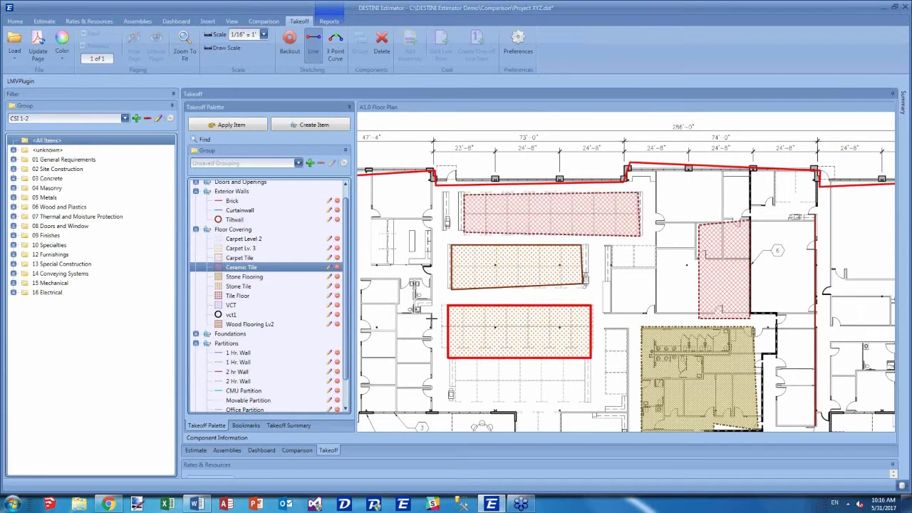
- Show the takeoff legend on the floor plan, place it over the upper part of the right wing and enlarge it
scroll(428, 322, "down", 4)
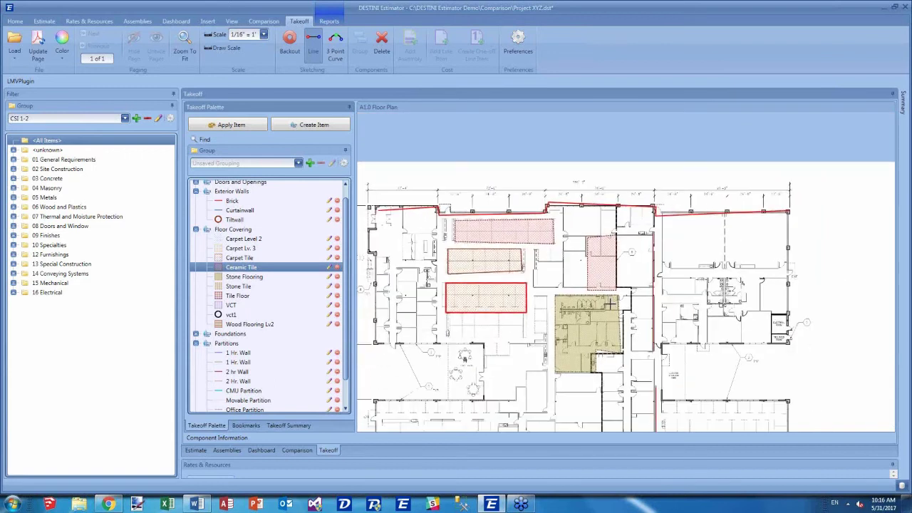
scroll(595, 249, "up", 3)
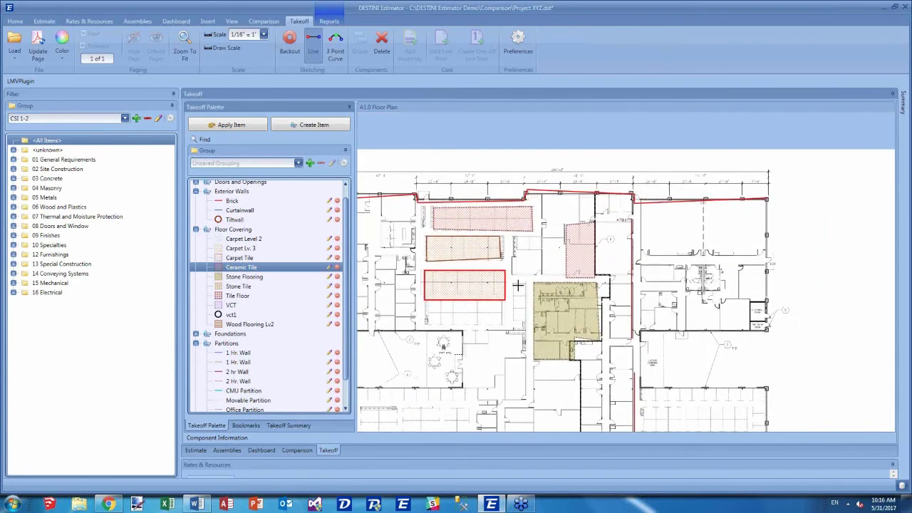
scroll(515, 250, "down", 4)
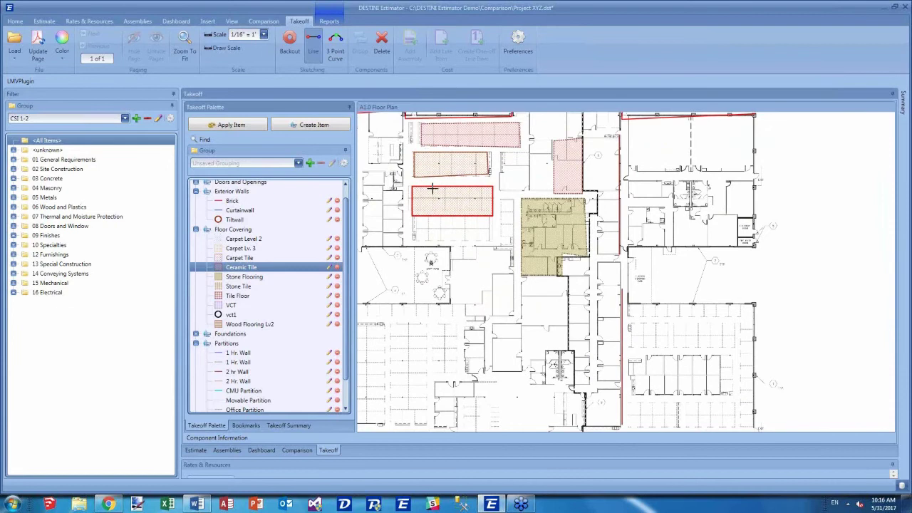
left_click(329, 22)
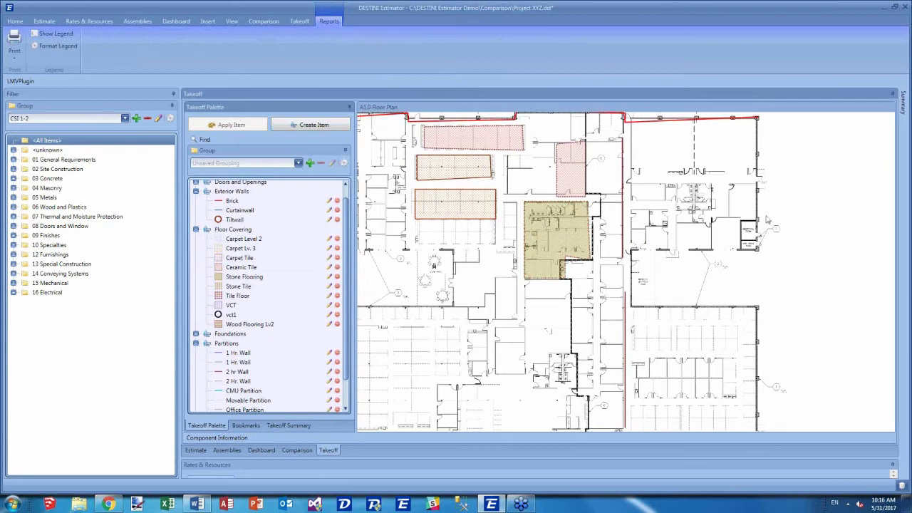
mouse_move(764, 224)
left_mouse_down()
mouse_move(749, 234)
mouse_move(755, 228)
left_mouse_up()
left_click(56, 33)
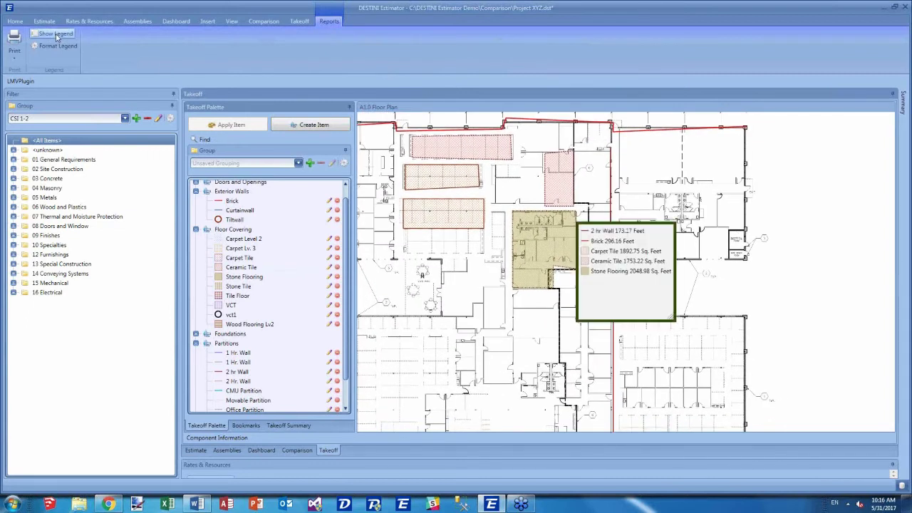
left_click_drag(627, 221, 684, 181)
left_click_drag(761, 248, 817, 298)
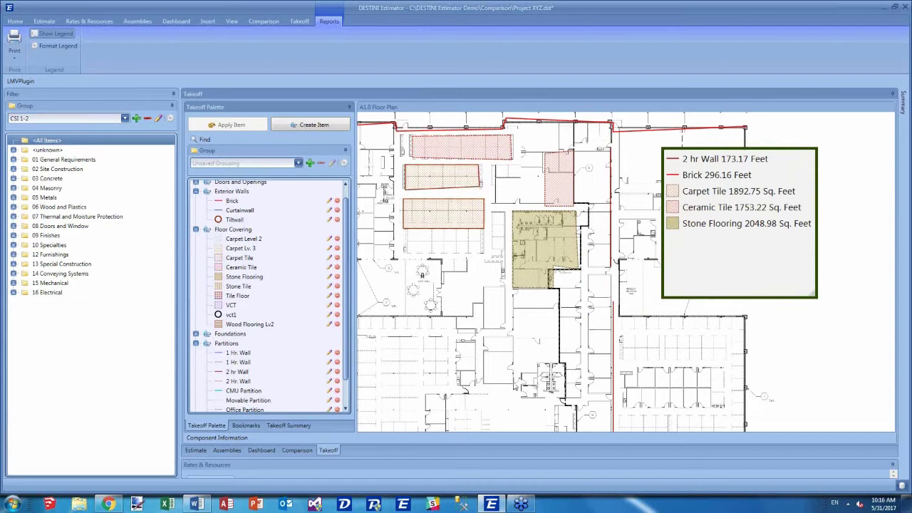
- Exclude partial components from the legend in its format settings, and include them again
left_click_drag(479, 362, 356, 373)
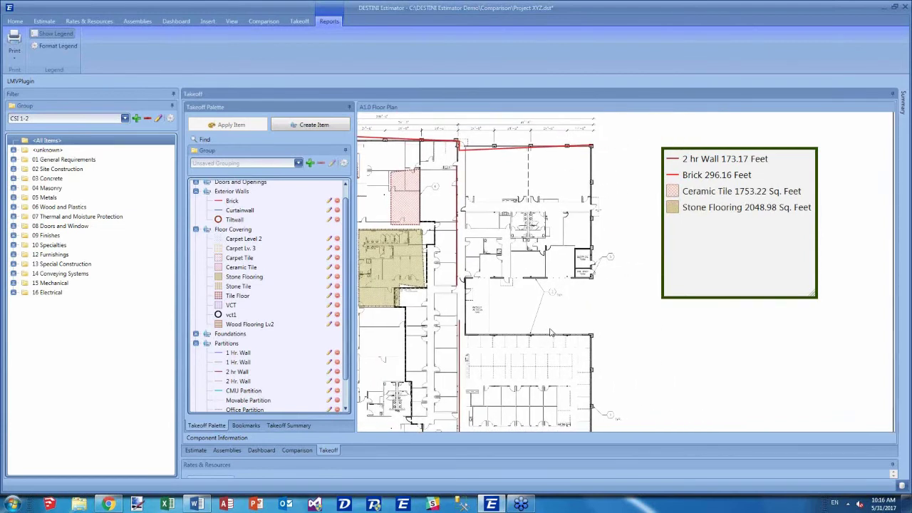
left_click_drag(513, 278, 440, 281)
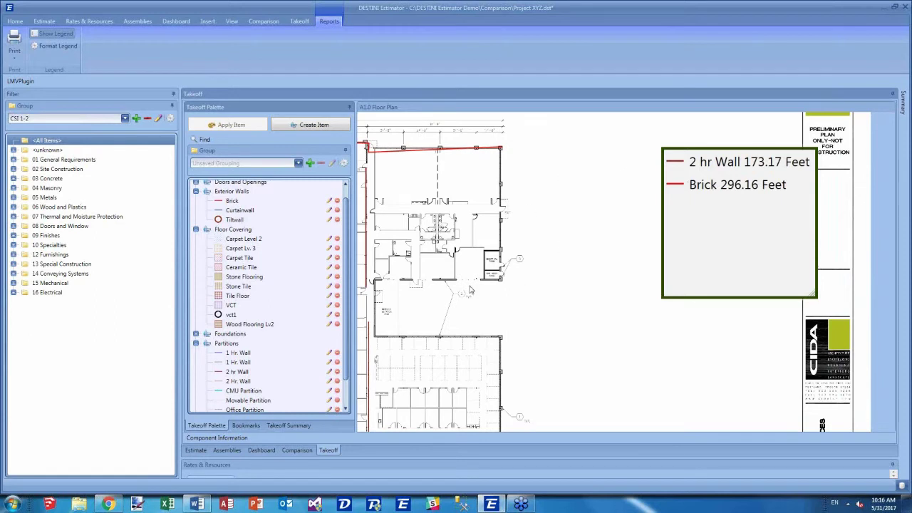
left_click(67, 48)
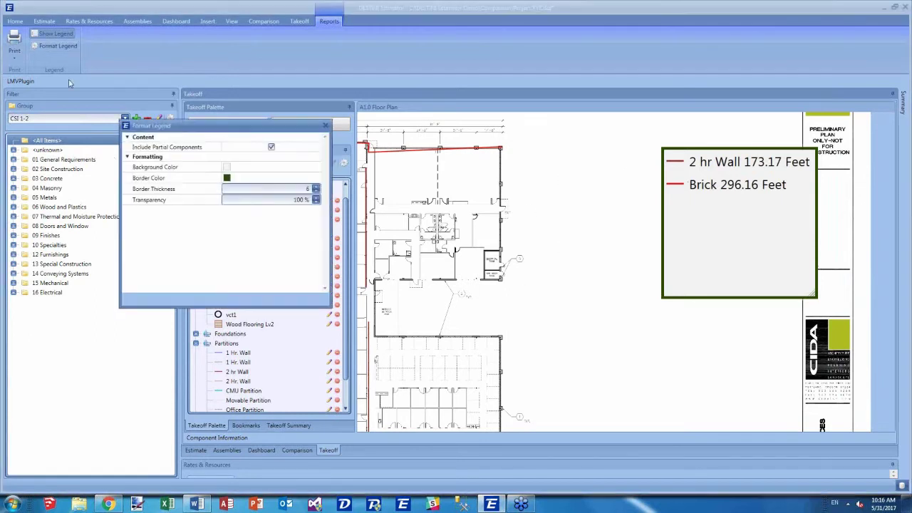
left_click(271, 147)
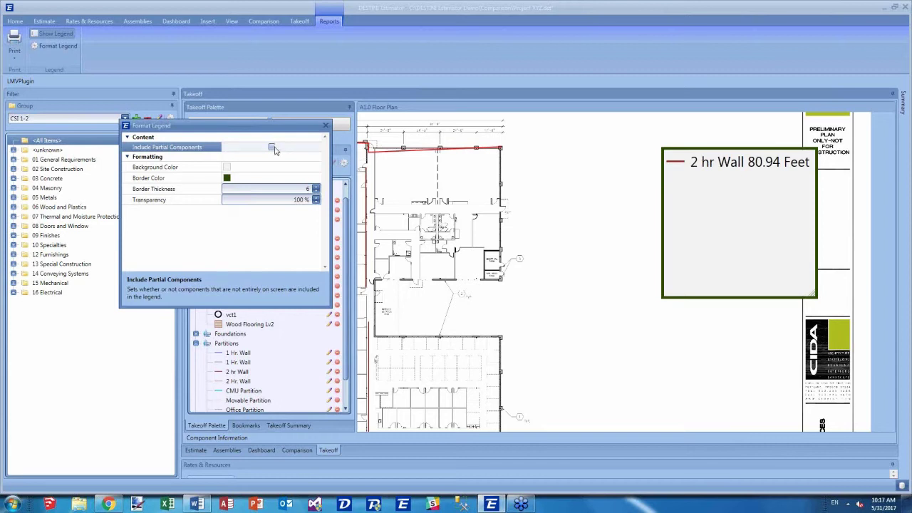
left_click(272, 148)
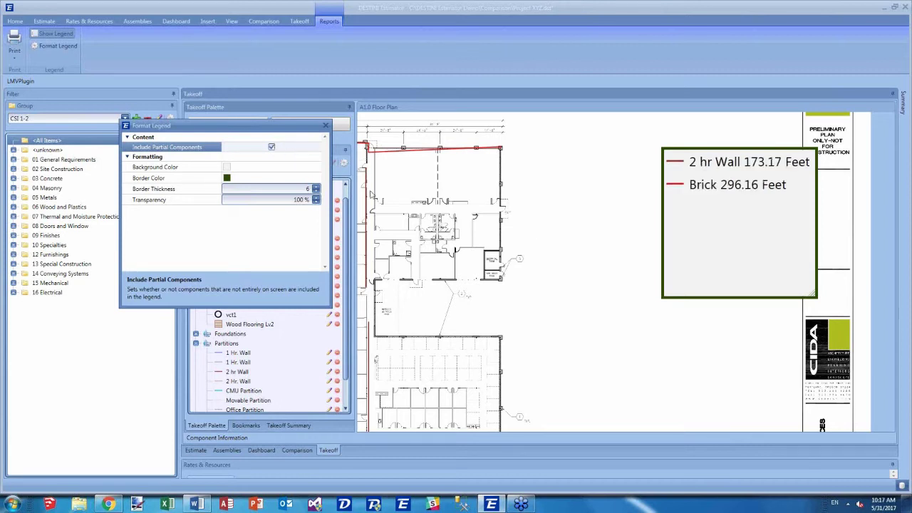
left_click(325, 126)
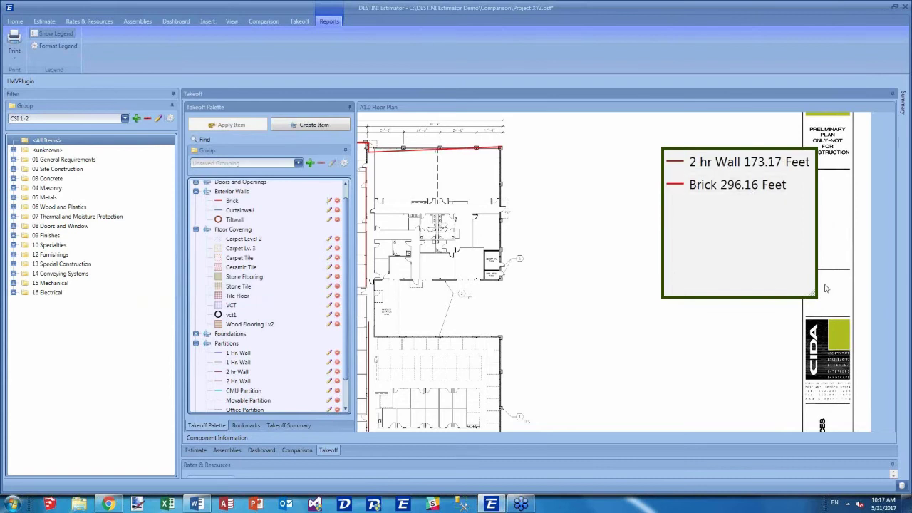
- Move the legend into the blank area directly beside the building's upper right wing
left_click_drag(716, 265, 599, 244)
scroll(497, 382, "down", 3)
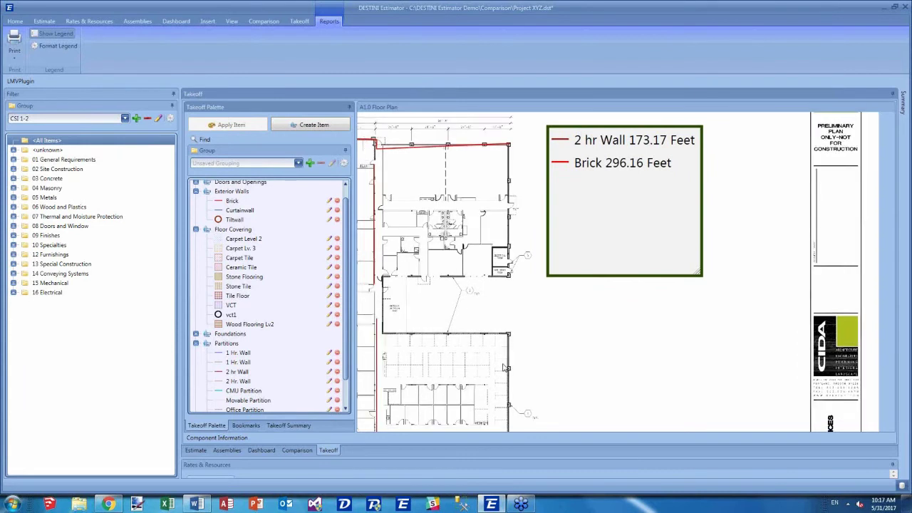
scroll(523, 347, "down", 4)
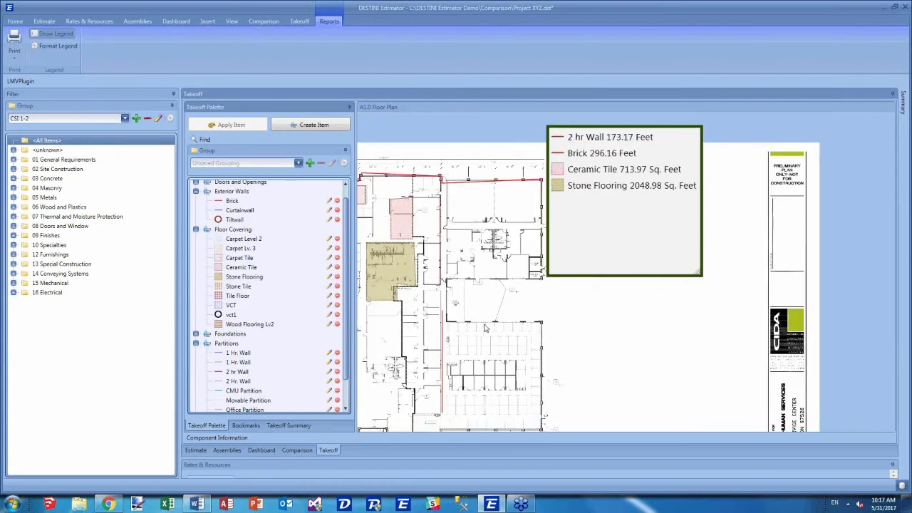
- Move the legend into the blank area between the building's right wing and the sheet's title block
left_click_drag(490, 300, 464, 291)
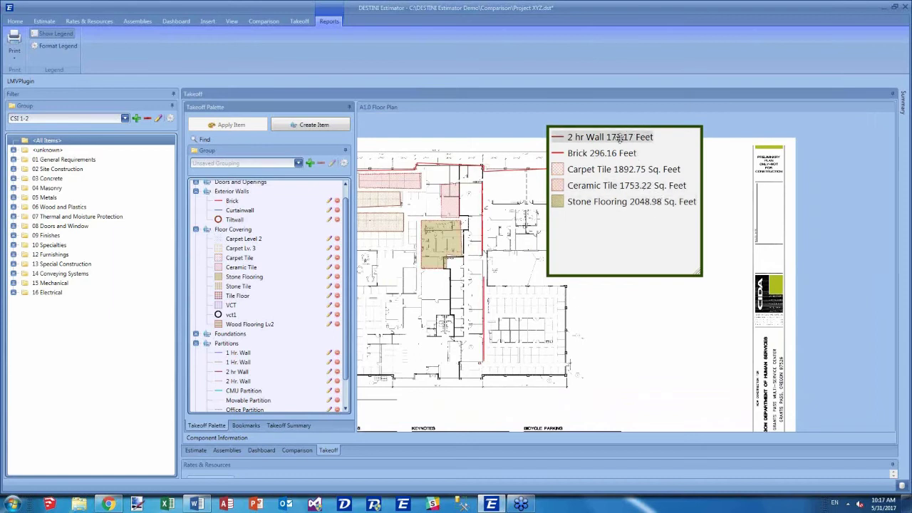
left_click_drag(628, 230, 669, 252)
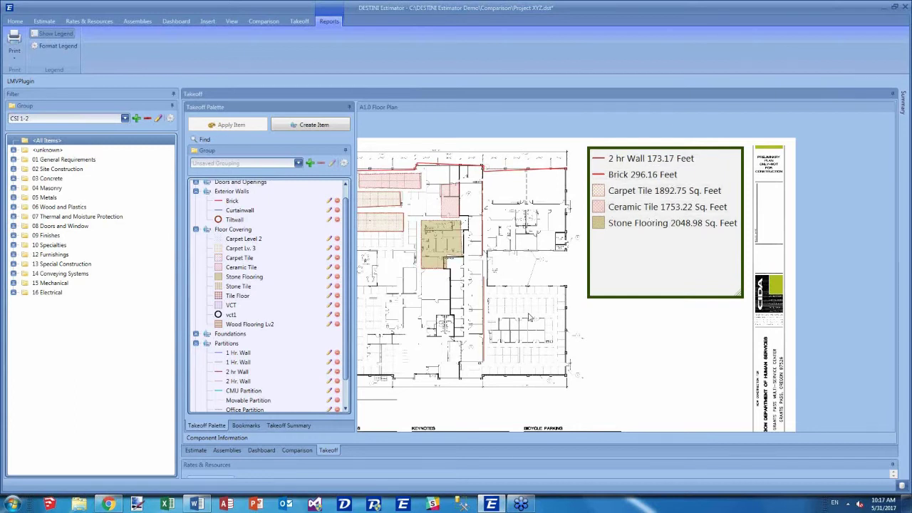
scroll(529, 320, "down", 1)
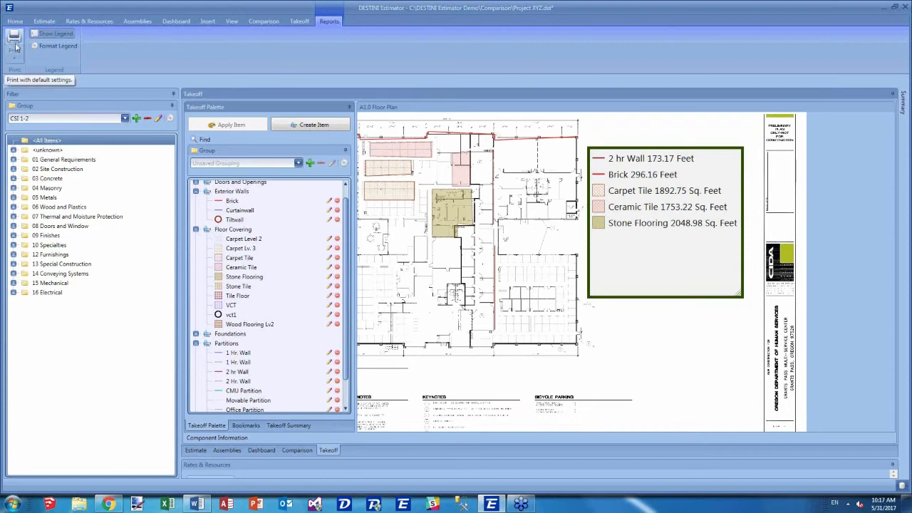
- Open a print preview of the A1.0 floor plan with its legend, and enlarge and reposition the preview window
left_click(15, 40)
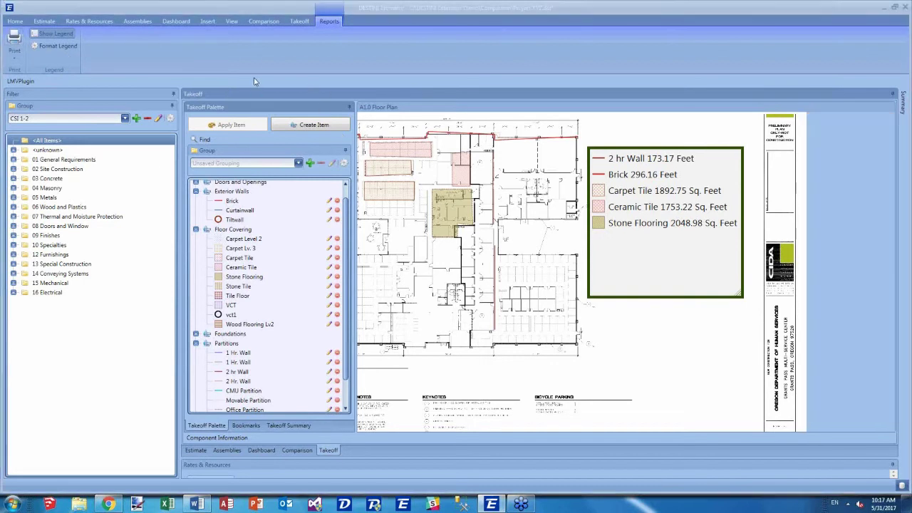
left_click(217, 13)
left_click(15, 55)
left_click(30, 79)
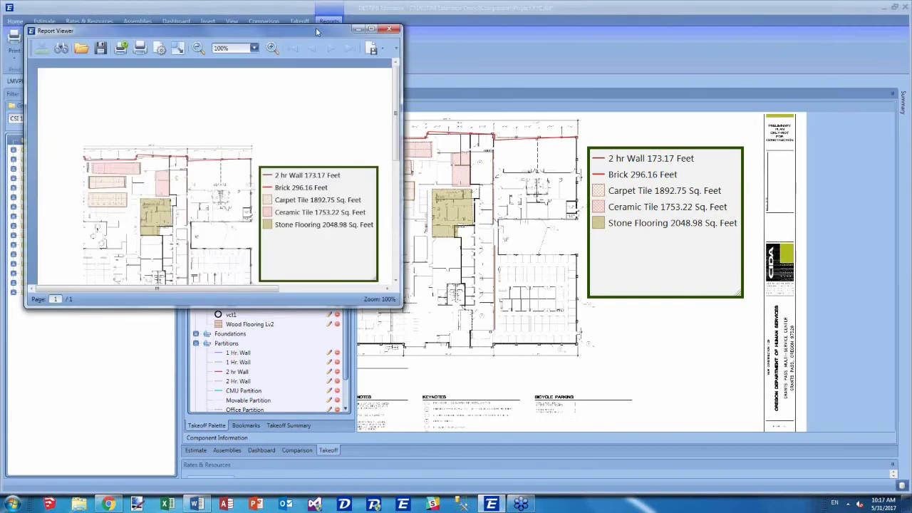
left_click_drag(317, 32, 633, 55)
left_click_drag(717, 330, 820, 448)
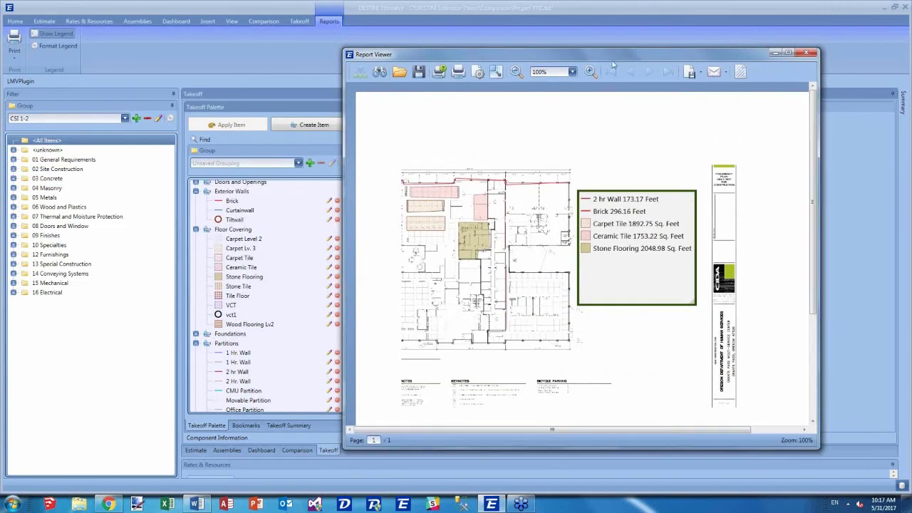
left_click_drag(602, 60, 520, 69)
left_click_drag(437, 56, 429, 47)
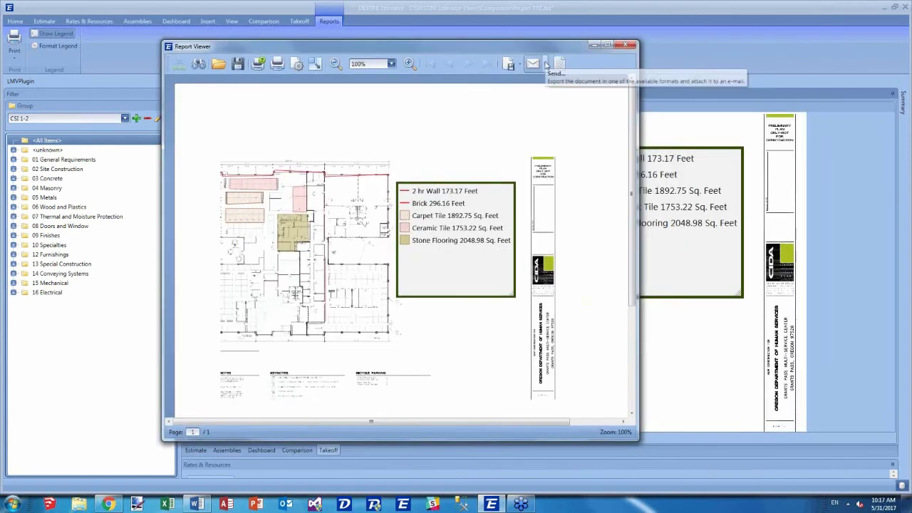
- View the file formats available for e-mailing the previewed report, and close the preview
left_click(534, 64)
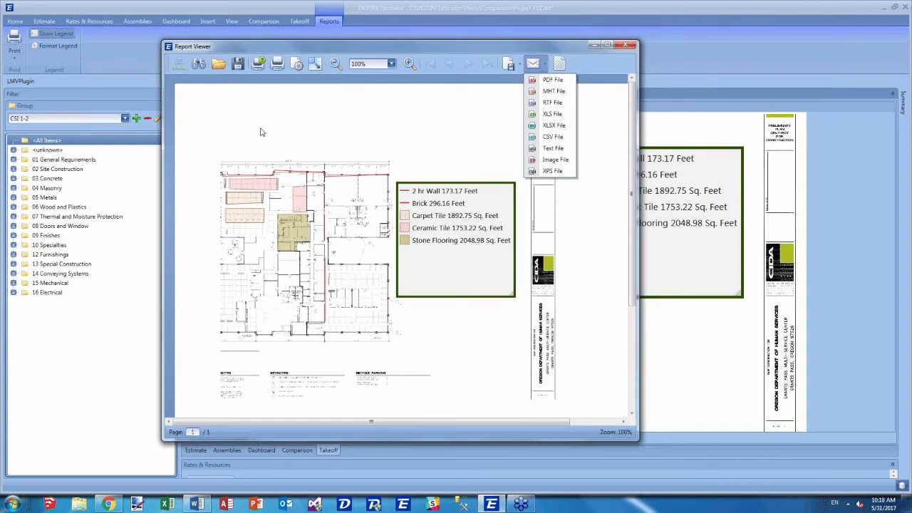
left_click(626, 45)
left_click(625, 45)
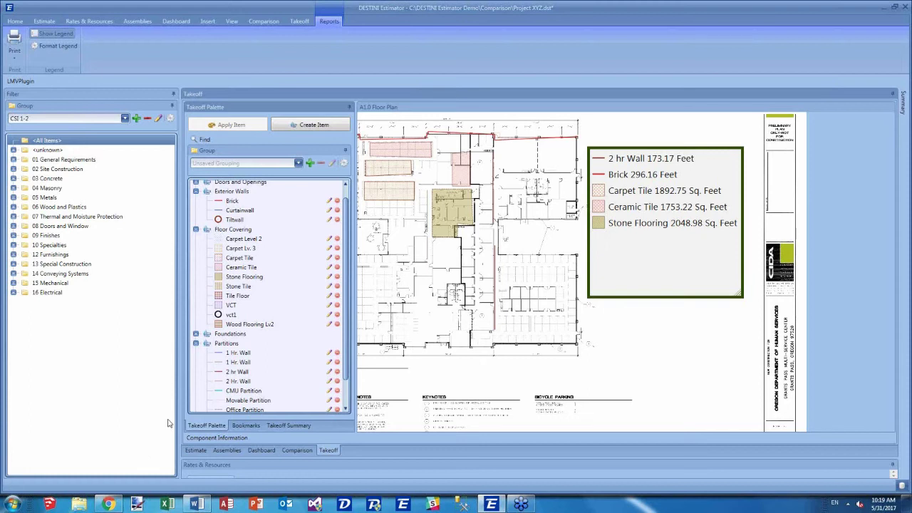
- Show the estimate with an enlarged Rates & Resources area below it, and view the rate tables before returning to the resources
left_click(198, 451)
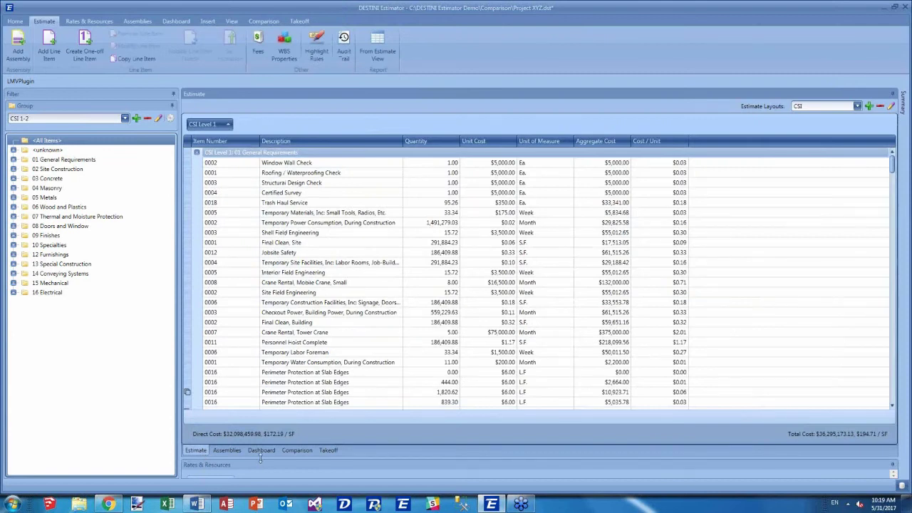
left_click(261, 464)
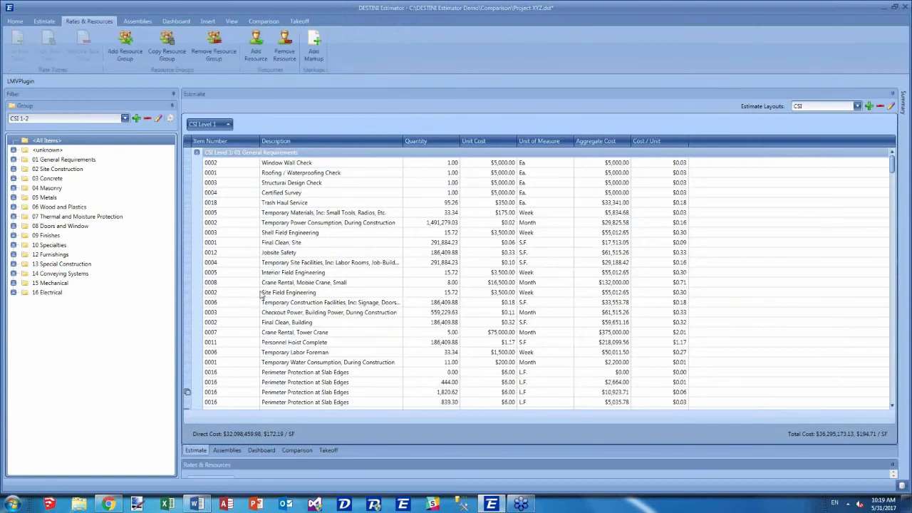
left_click_drag(248, 459, 249, 306)
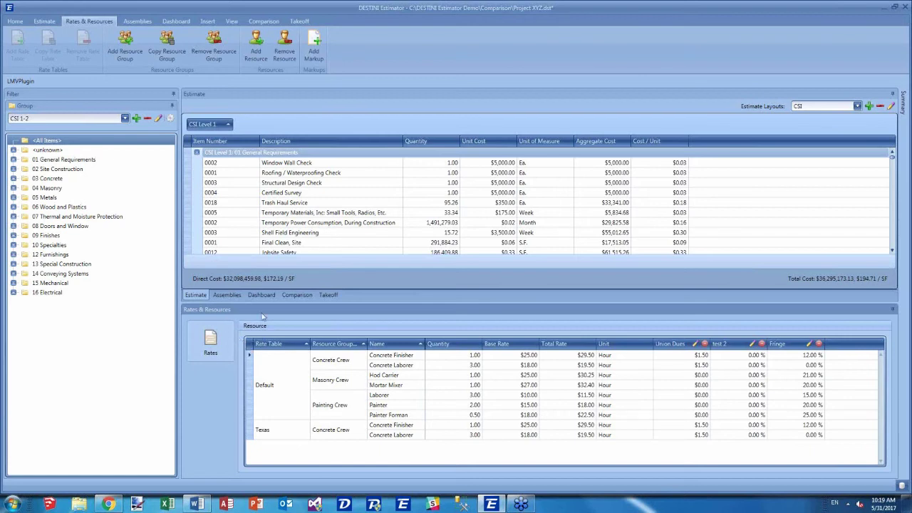
left_click(213, 352)
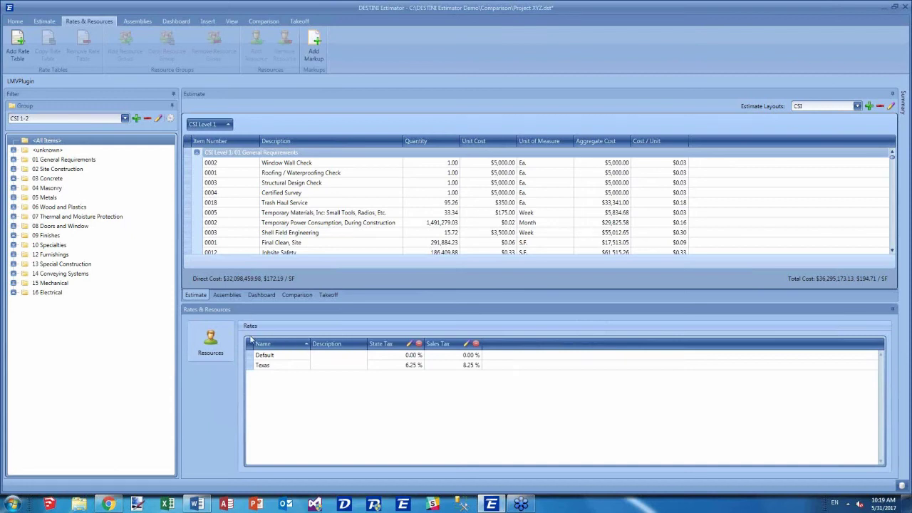
left_click(214, 339)
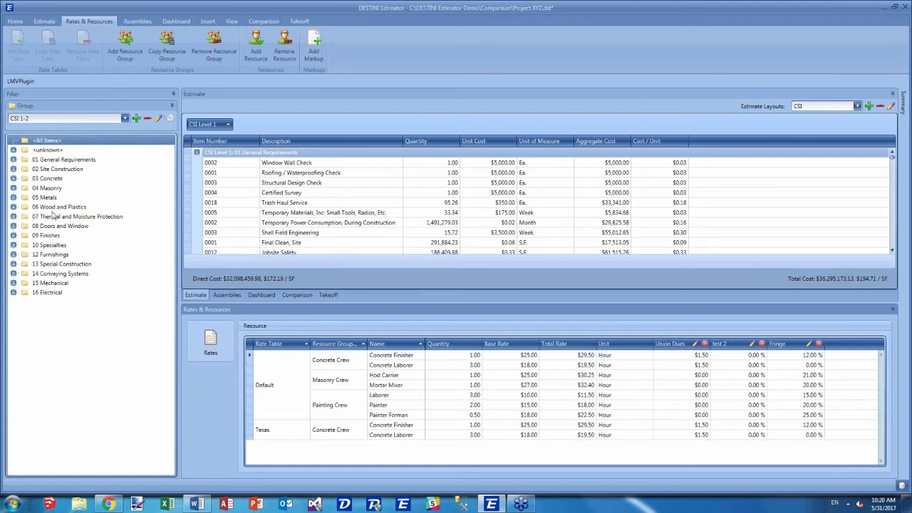
- Filter the estimate and resources by 01 General Requirements, 02 Site Construction and 03 Concrete in turn
left_click(44, 159)
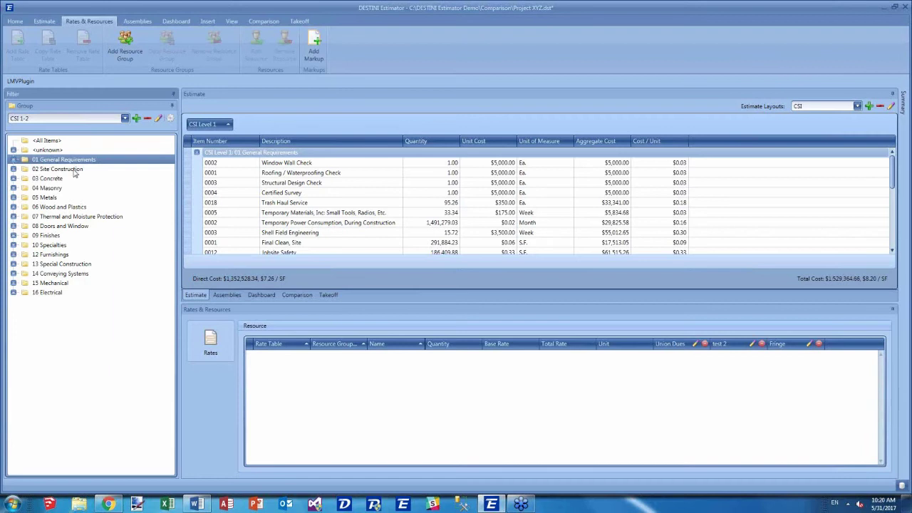
left_click(72, 171)
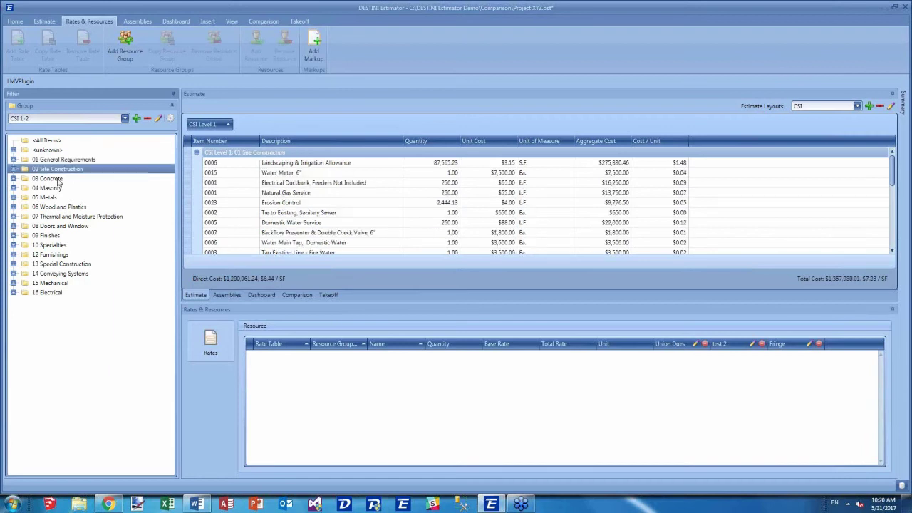
left_click(50, 179)
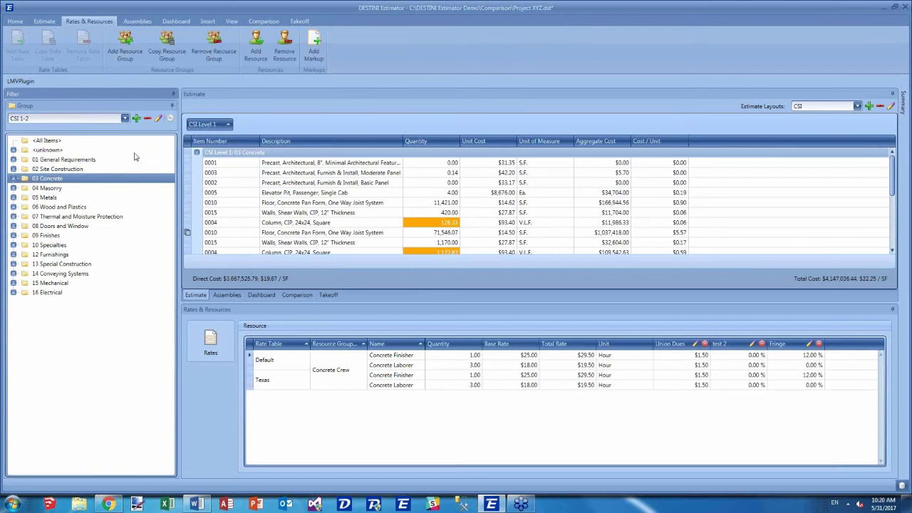
- Change the filter grouping from CSI 1-2 to Rates and Resrouce Groups
left_click(172, 119)
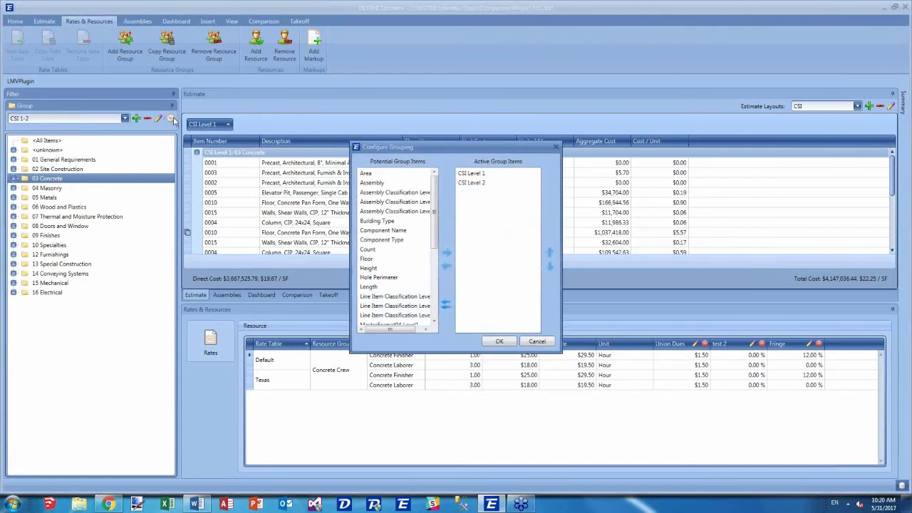
left_click(533, 341)
left_click(125, 118)
left_click(119, 155)
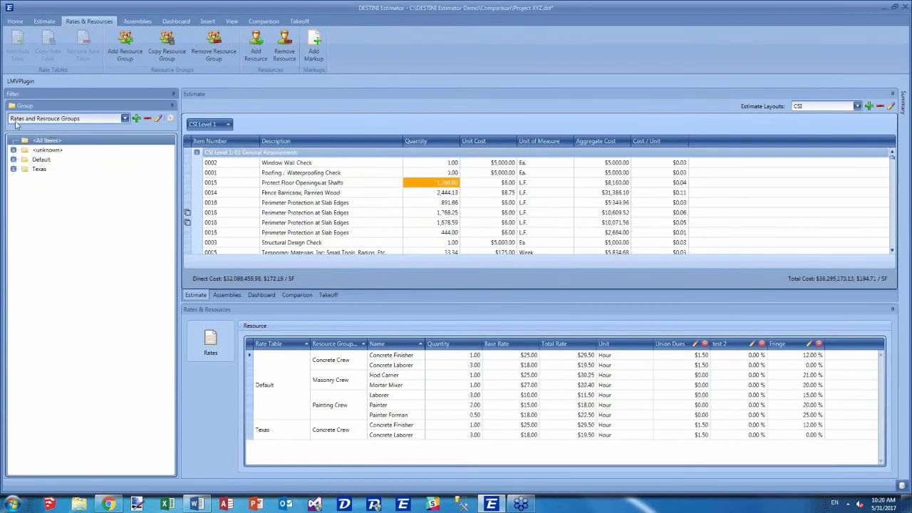
- Filter the estimate by the Texas rate table, and expand the Texas and Default groups to list their crews
left_click(36, 169)
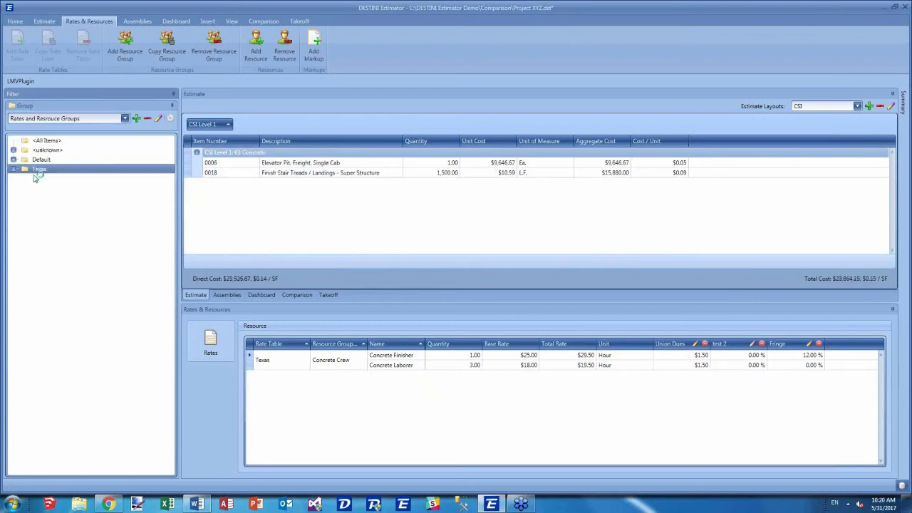
left_click(13, 169)
left_click(13, 159)
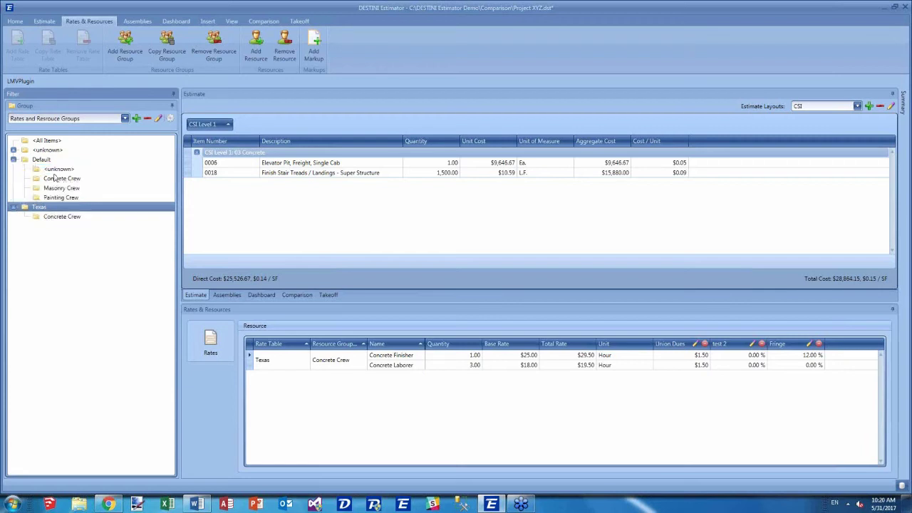
- Filter the line items by the Default rate table's Concrete Crew, Masonry Crew and Painting Crew in turn
left_click(56, 178)
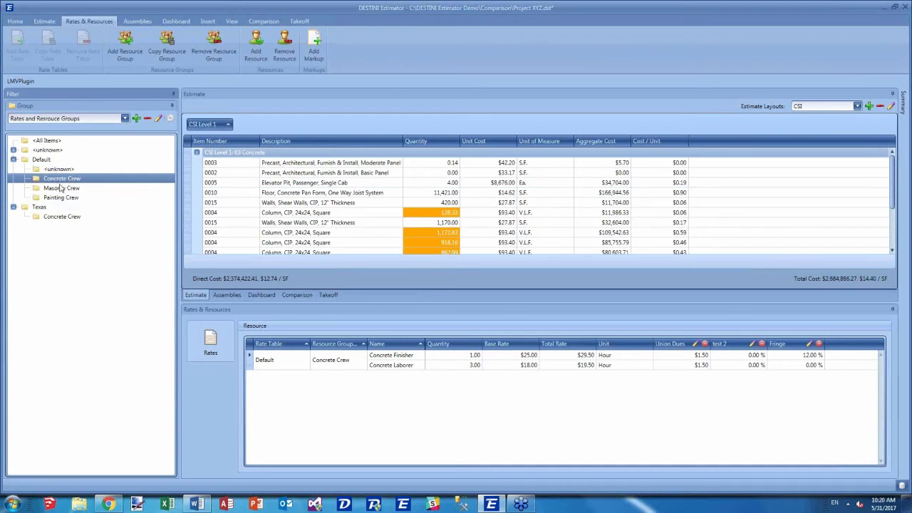
left_click(60, 188)
left_click(60, 198)
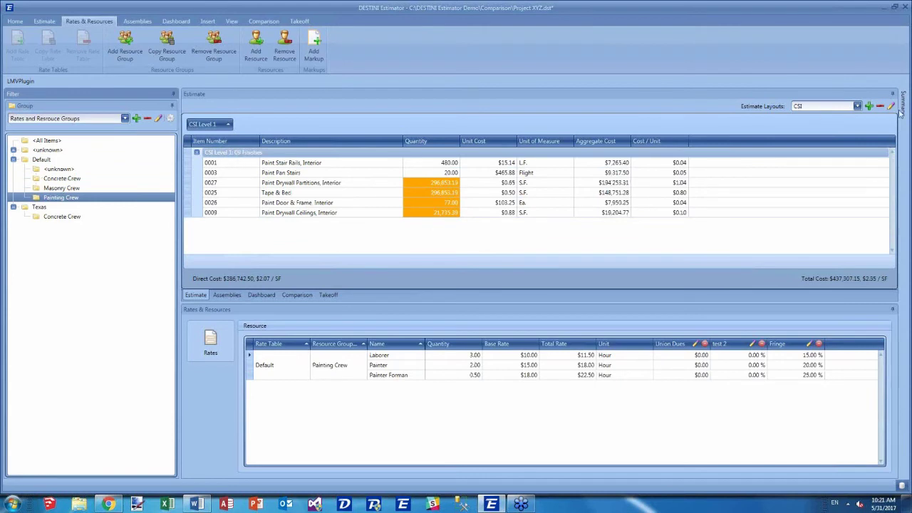
- Switch the estimate layout to Labor Resource View and filter it by the whole Default rate table
left_click(857, 107)
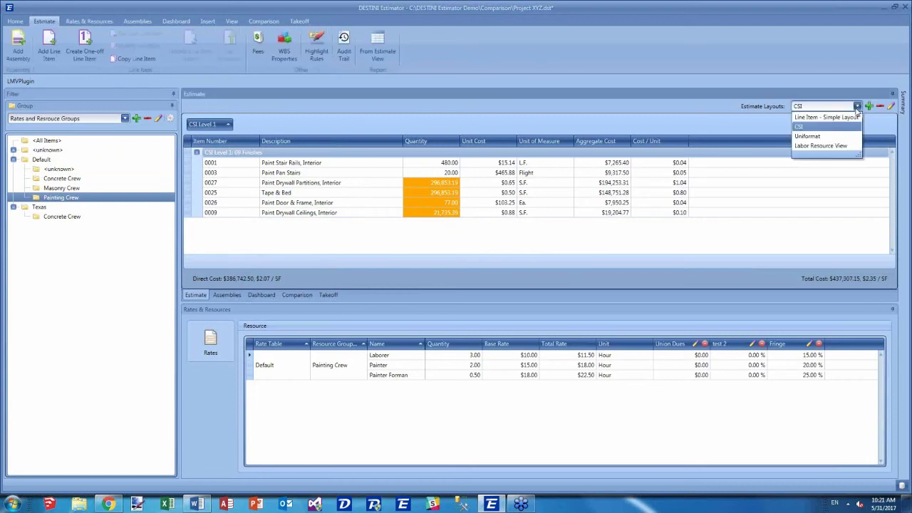
left_click(846, 146)
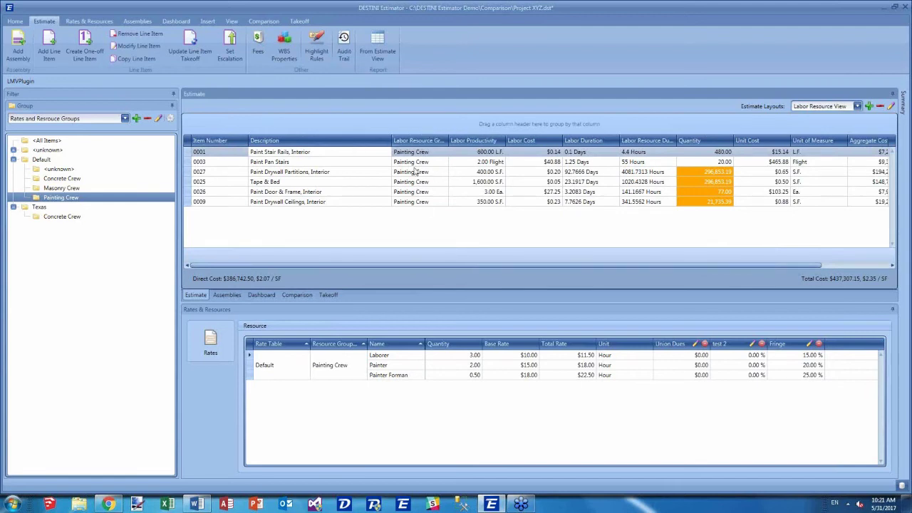
left_click(45, 160)
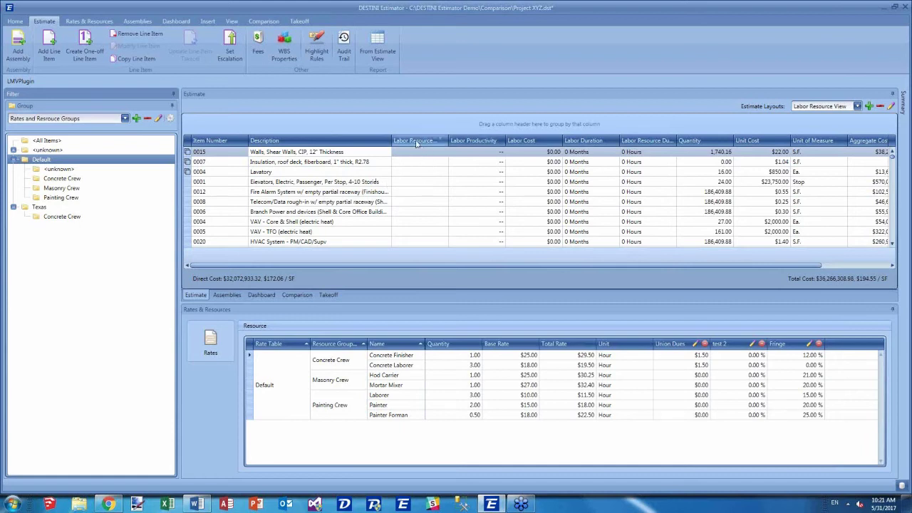
- Check which labor resource groups can be assigned to the passenger elevator line item, leaving it unassigned
left_click(435, 183)
left_click(443, 182)
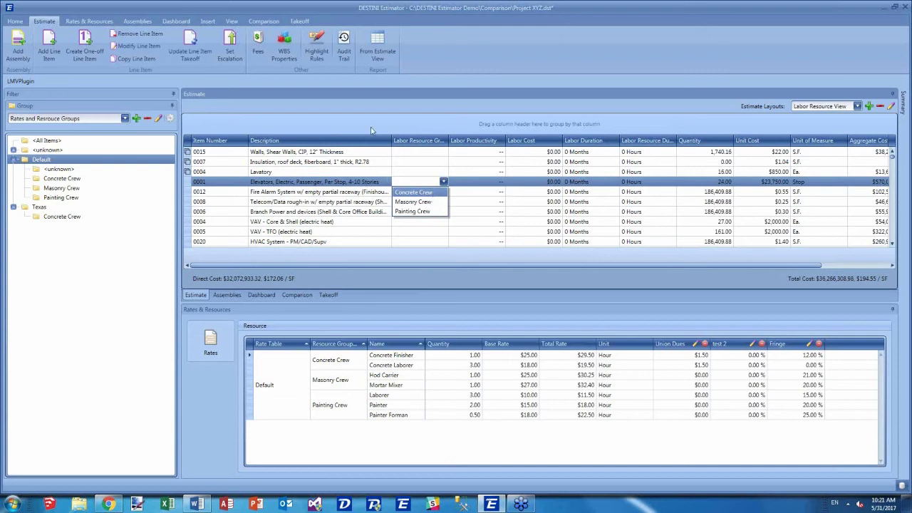
left_click(430, 180)
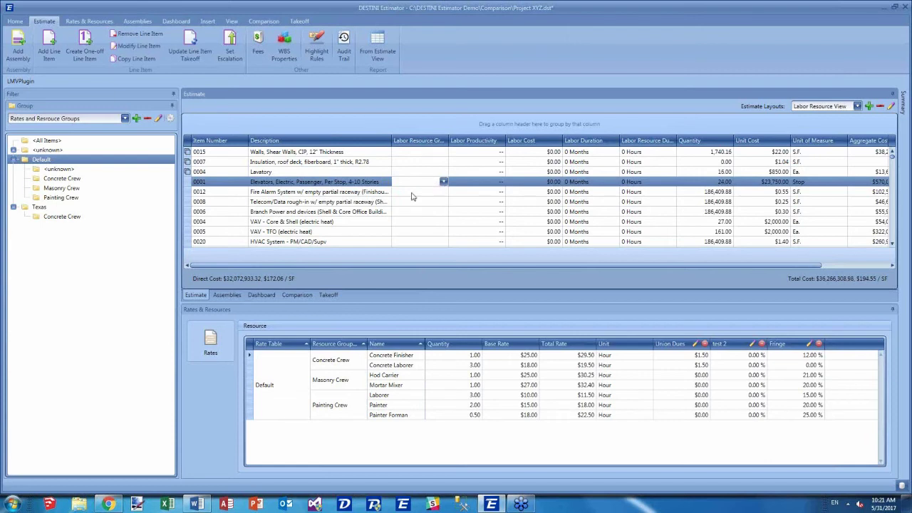
- Start a copy of the Concrete Crew resource group and assign it to the St. Louis rate table
left_click(361, 452)
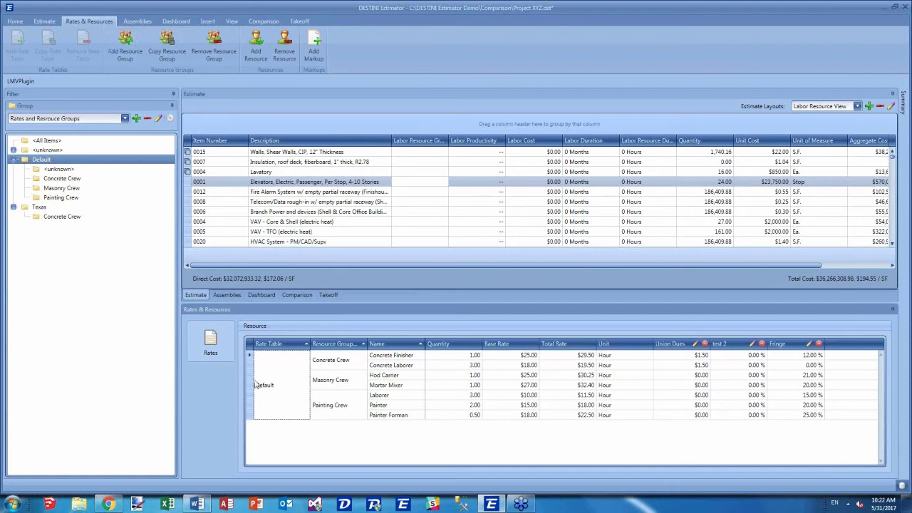
left_click(167, 51)
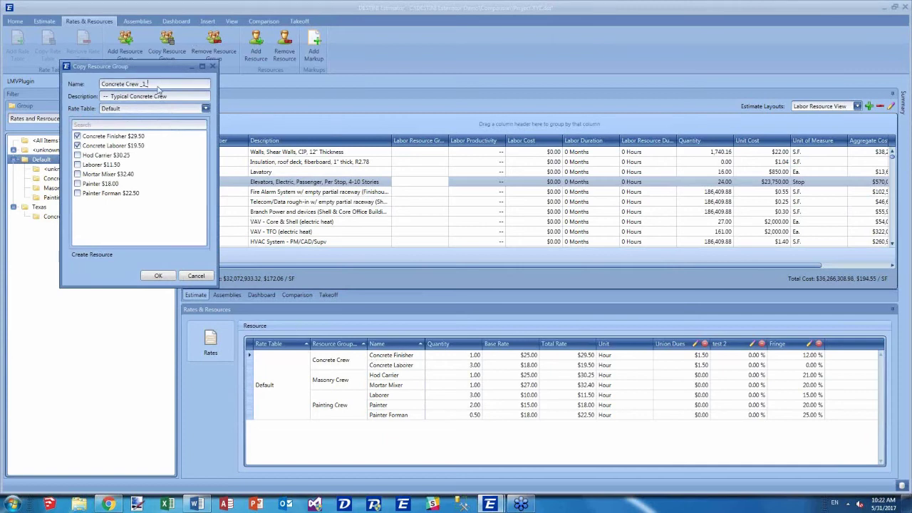
left_click_drag(157, 86, 60, 94)
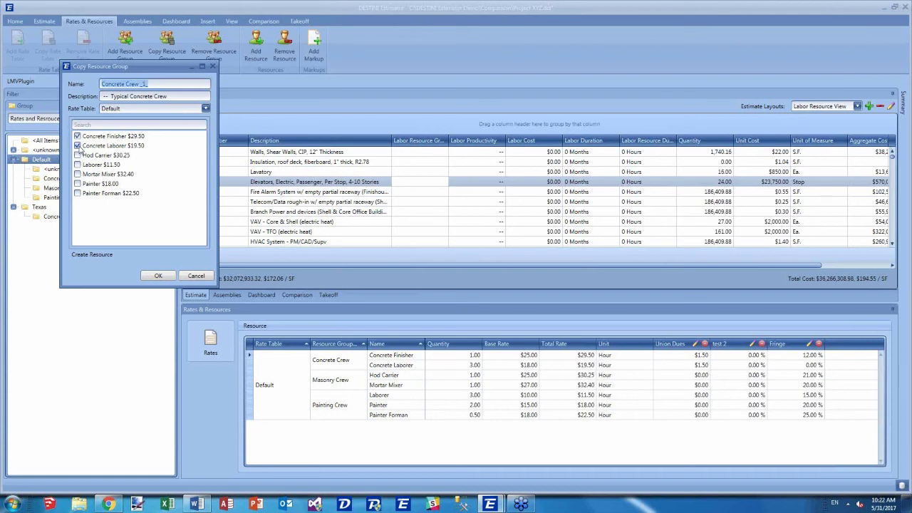
left_click(164, 109)
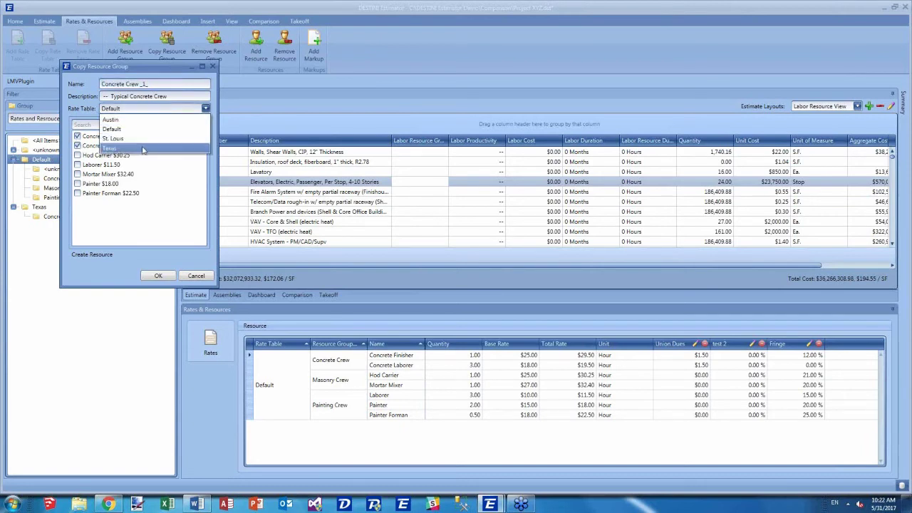
left_click(113, 139)
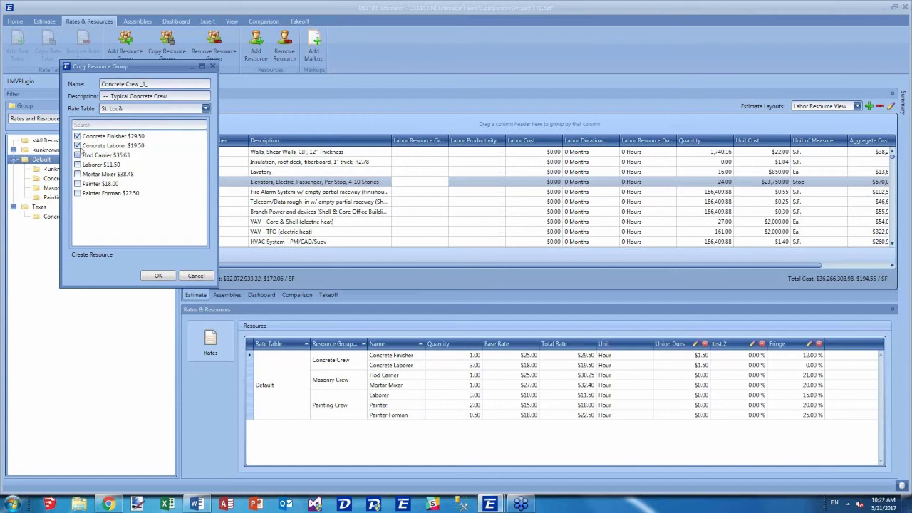
- Name the copied resource group Concrete Crew St. Louis, create it and clear the active filter
left_click(157, 83)
key("BackSpace")
key("BackSpace")
key("BackSpace")
type("St. Louis")
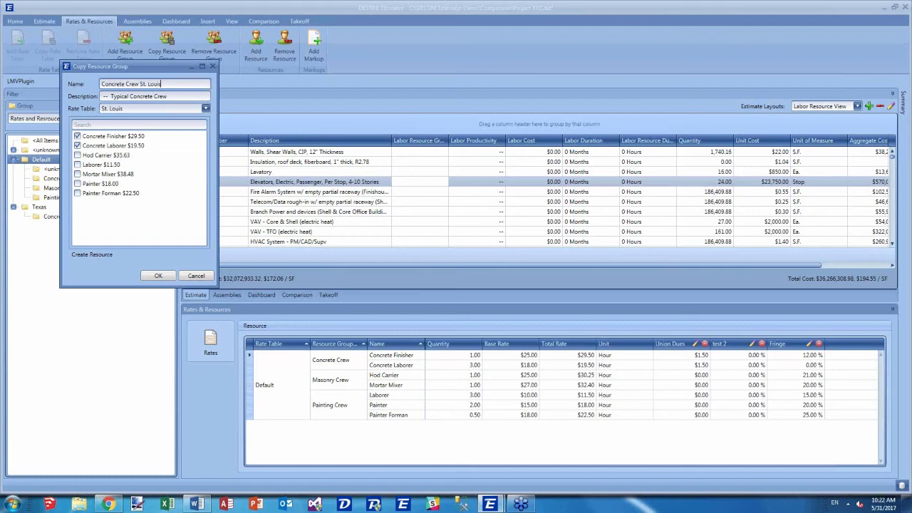
left_click(159, 276)
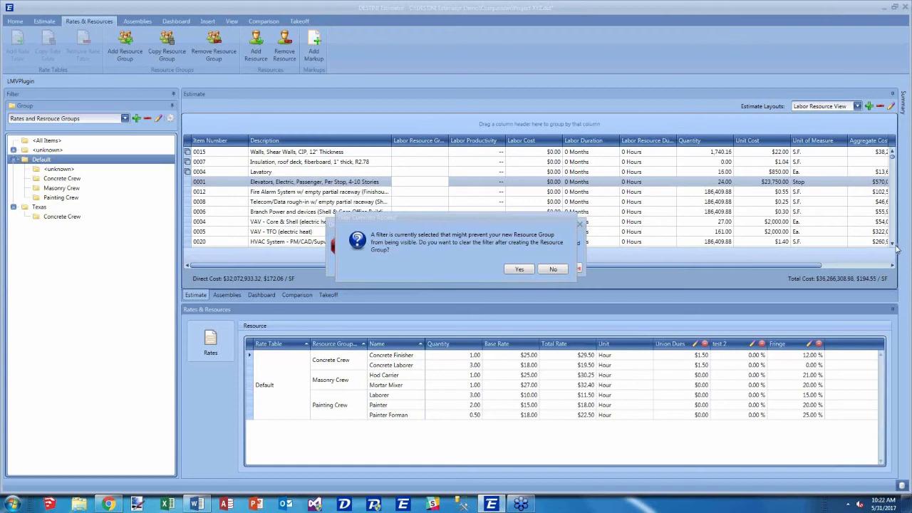
key("Return")
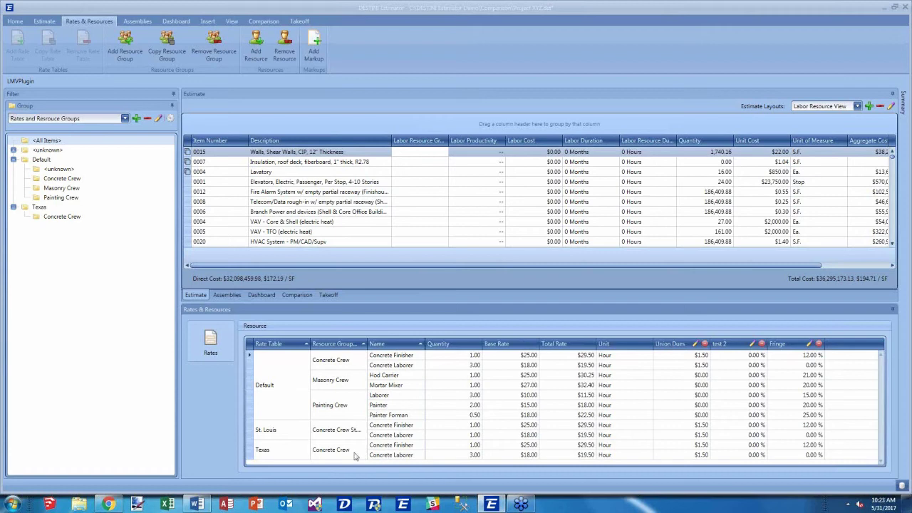
- Check the quantity of the St. Louis crew's Concrete Laborer and review the tax rates of each rate table
left_click(458, 435)
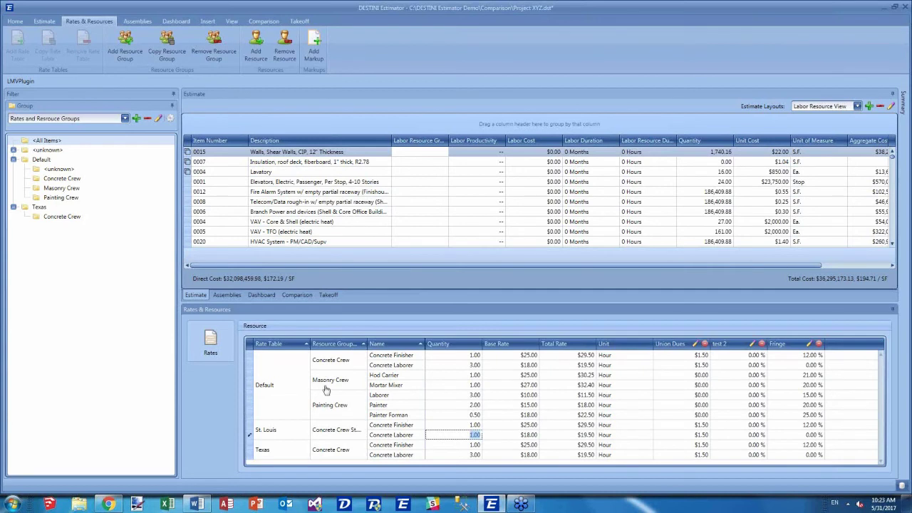
left_click(228, 351)
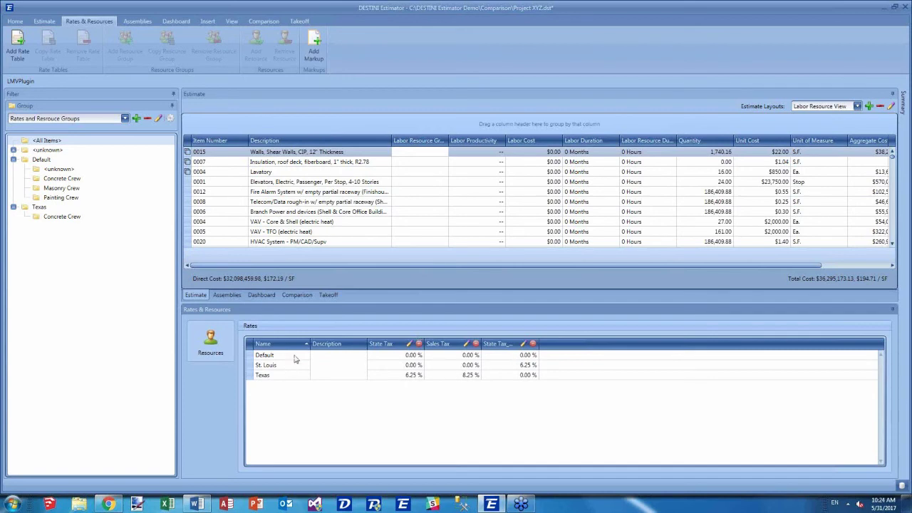
mouse_move(277, 359)
left_click(206, 358)
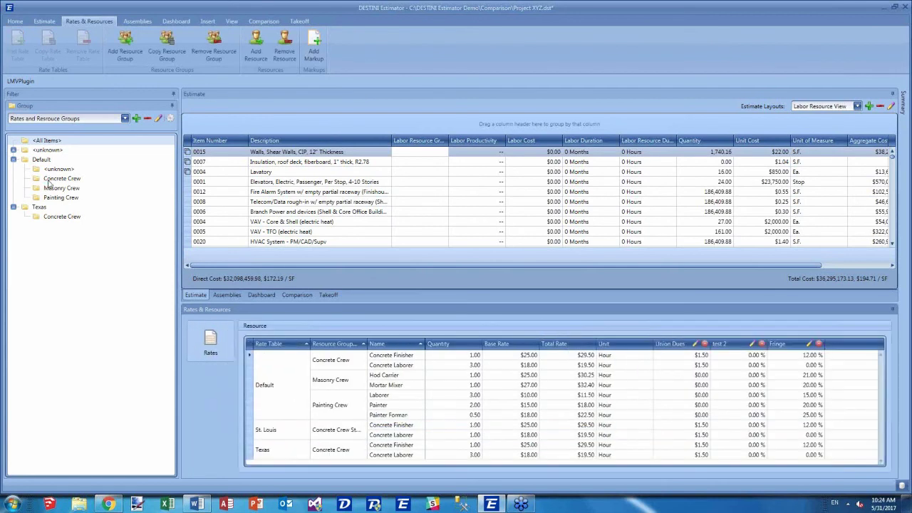
- Filter by the Default rate table's Concrete Crew and set the Concrete Finisher's Union Dues to $1.75
left_click(50, 179)
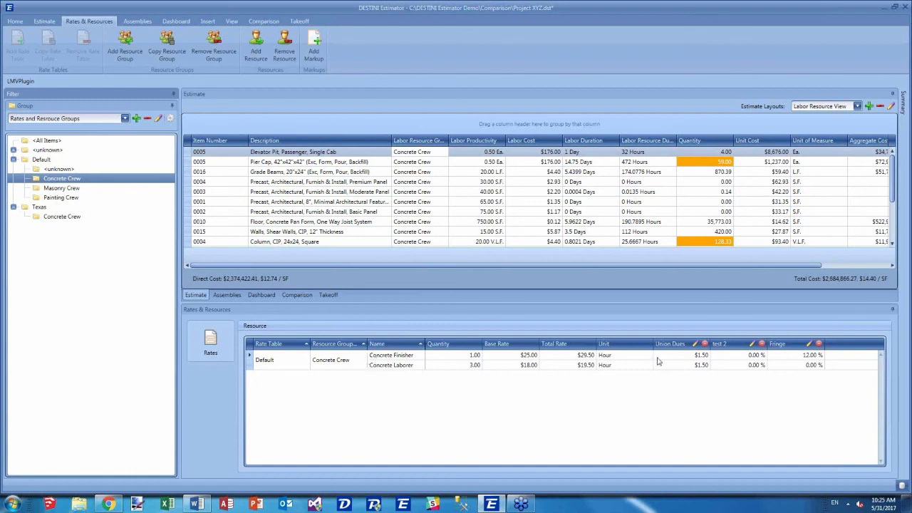
left_click(688, 354)
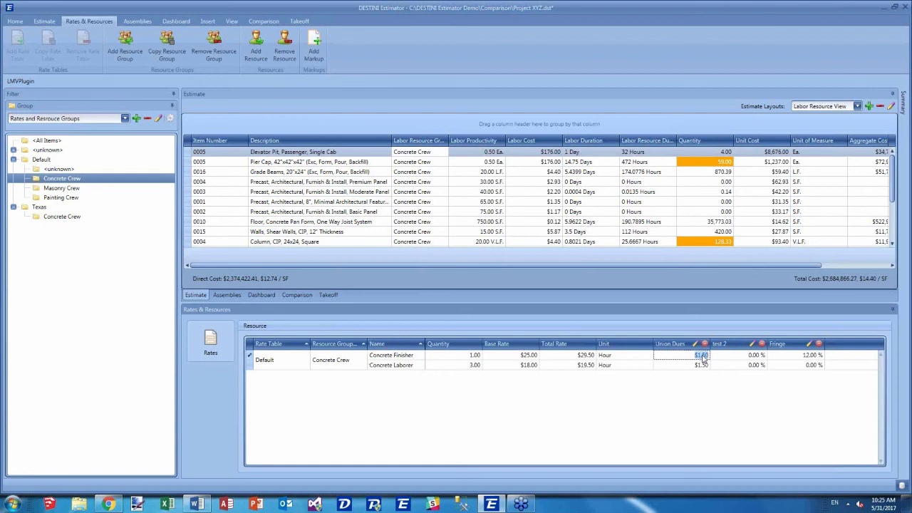
left_click(702, 357)
key("Tab")
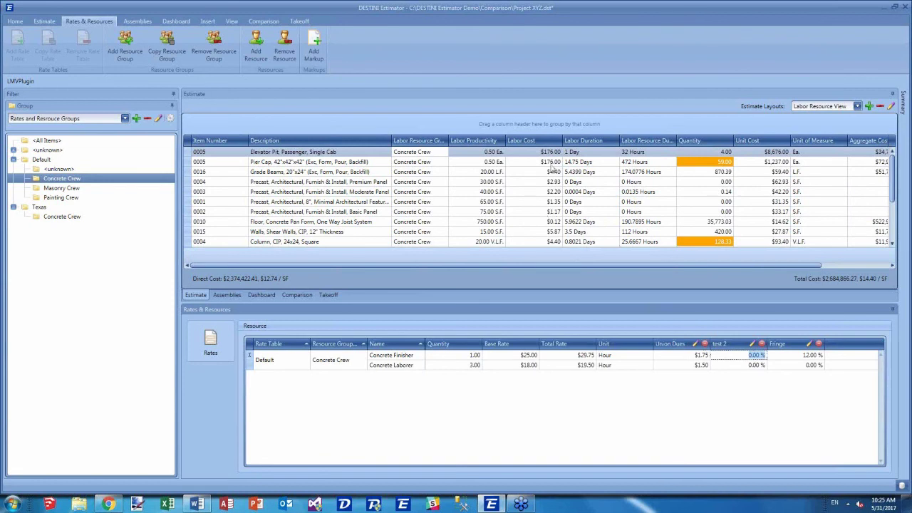
key("shift+Tab")
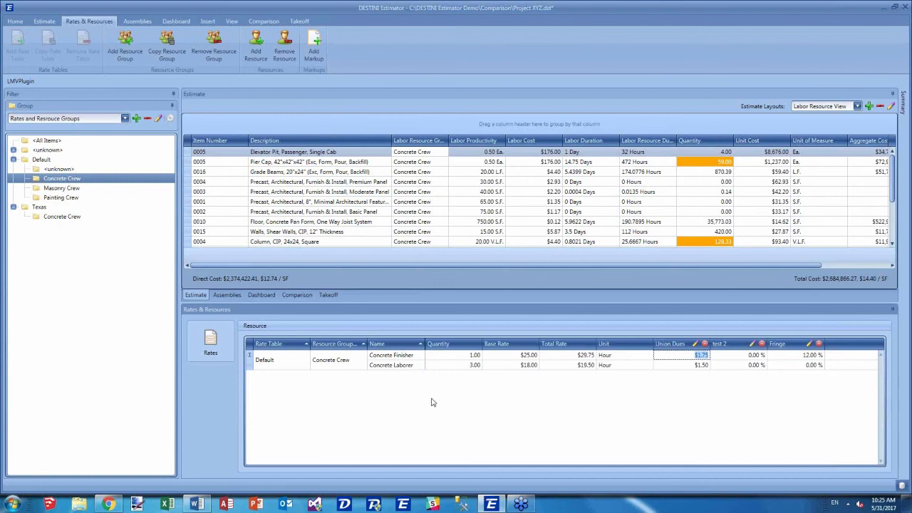
left_click(702, 355)
left_click(611, 366)
left_click(690, 364)
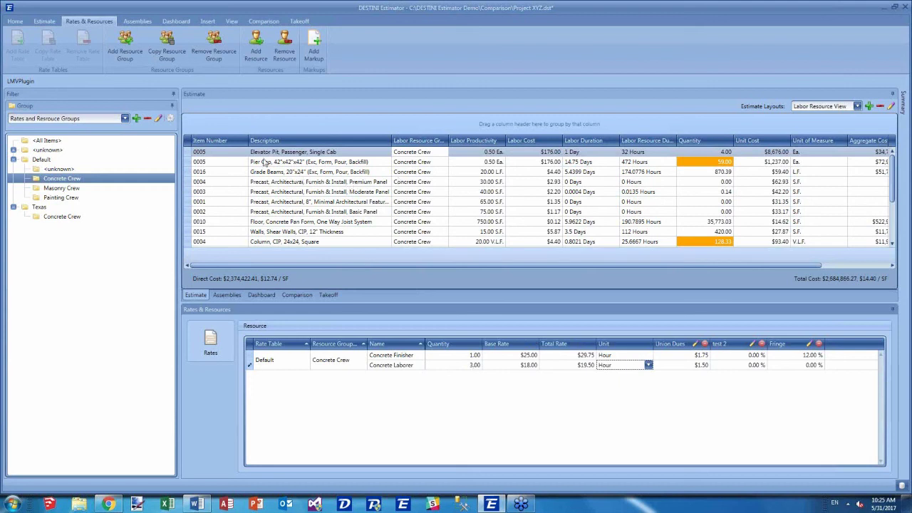
- Review the cost breakdown of the concrete pan form floor line item without modifying it
left_click(189, 156)
left_click(188, 222)
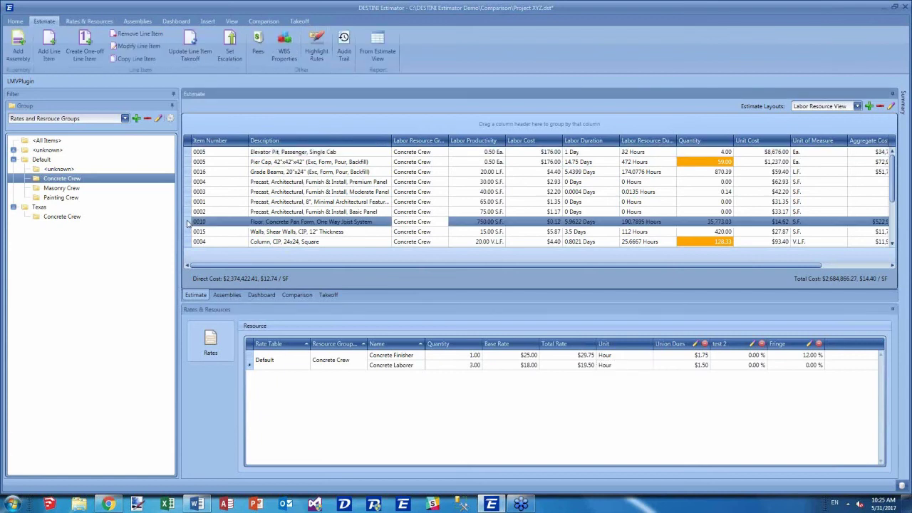
left_click(152, 51)
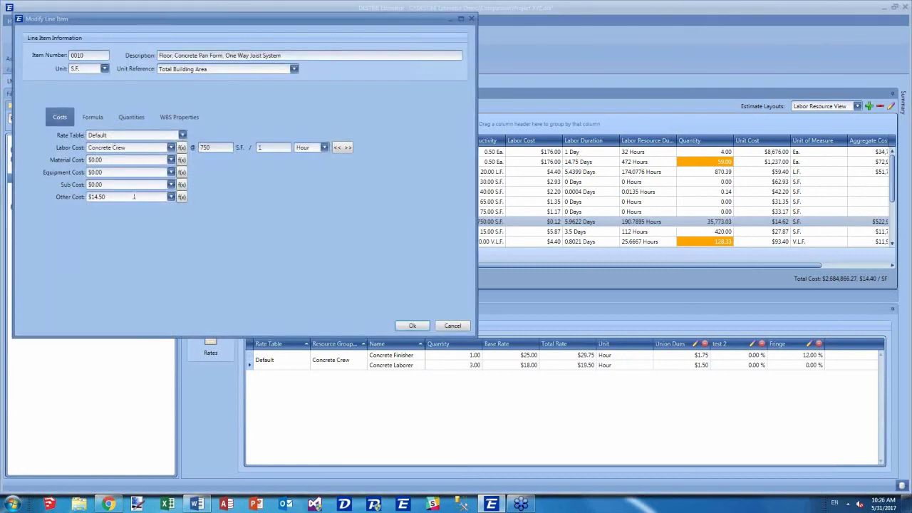
left_click(448, 325)
left_click(332, 422)
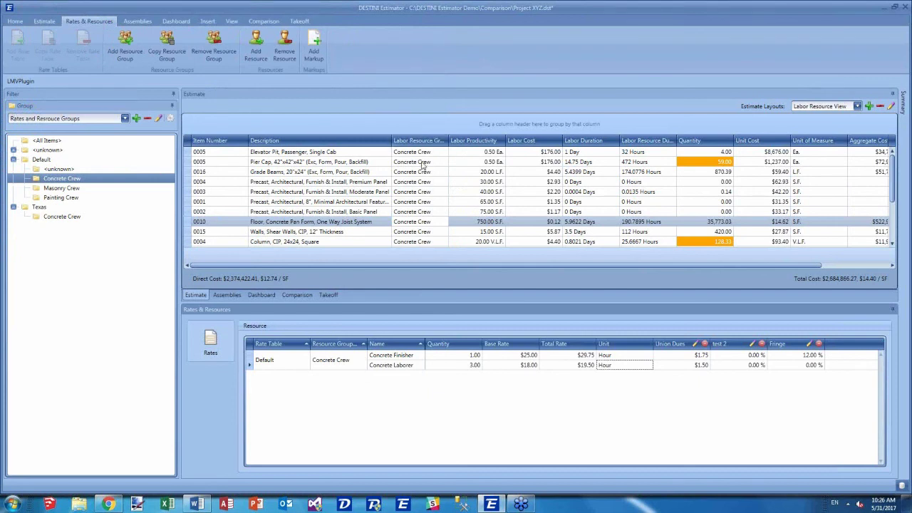
- Try a labor productivity of 25 for the grade beams and inspect the labor cost and duration of neighbouring line items
left_click(470, 172)
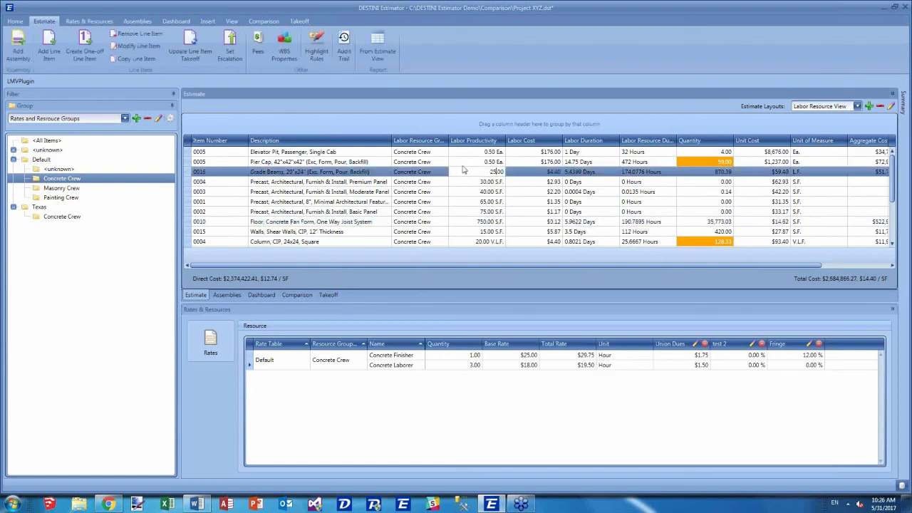
left_click(521, 183)
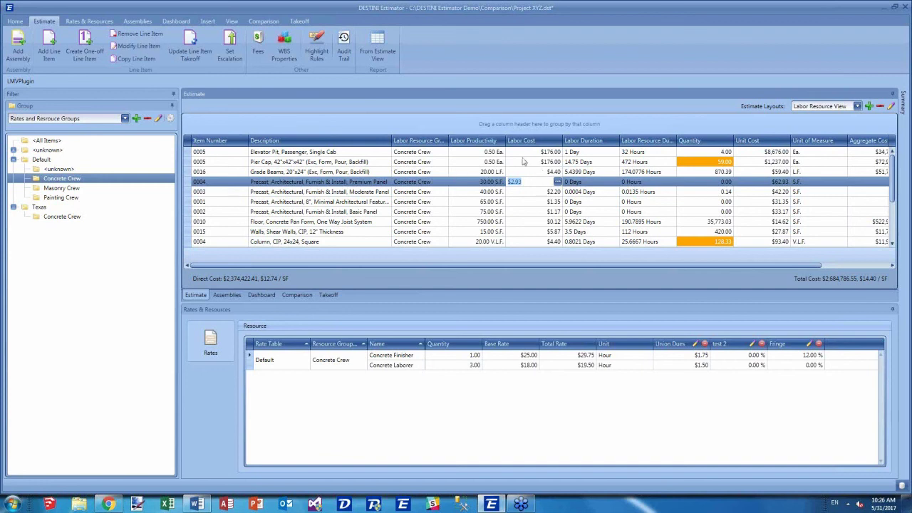
left_click(603, 163)
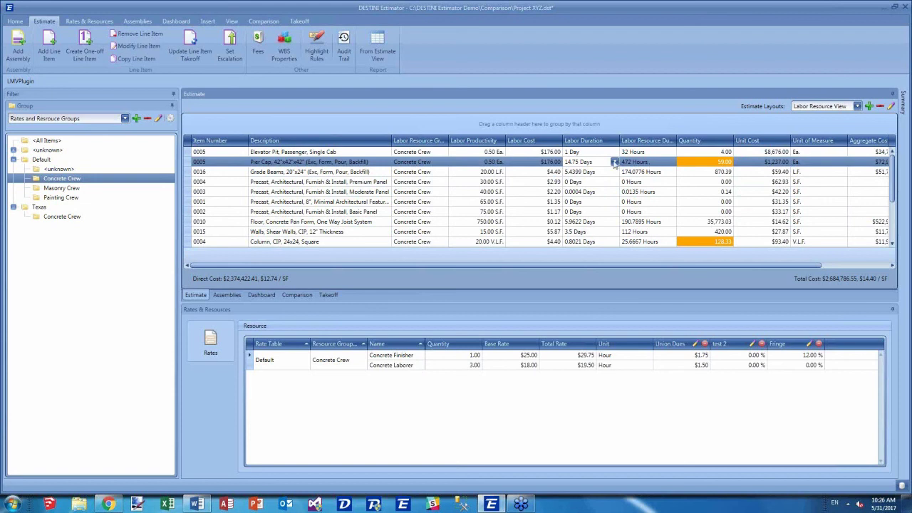